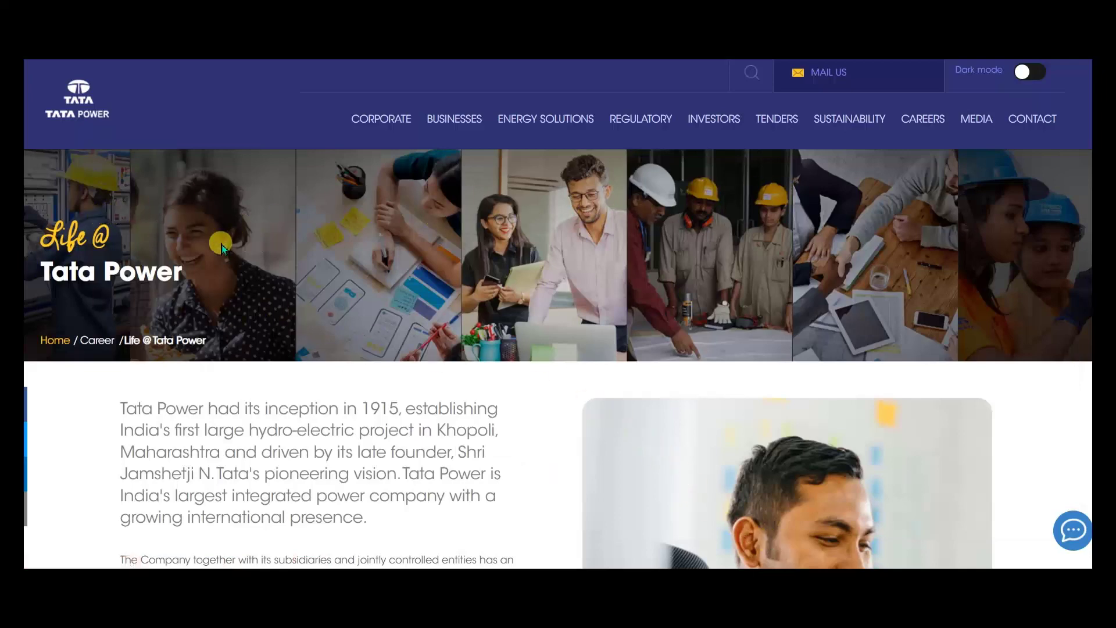
- Open the job search page for employment opportunities from the Careers section of the Tata Power site
scroll(240, 263, "down", 5)
scroll(242, 268, "down", 15)
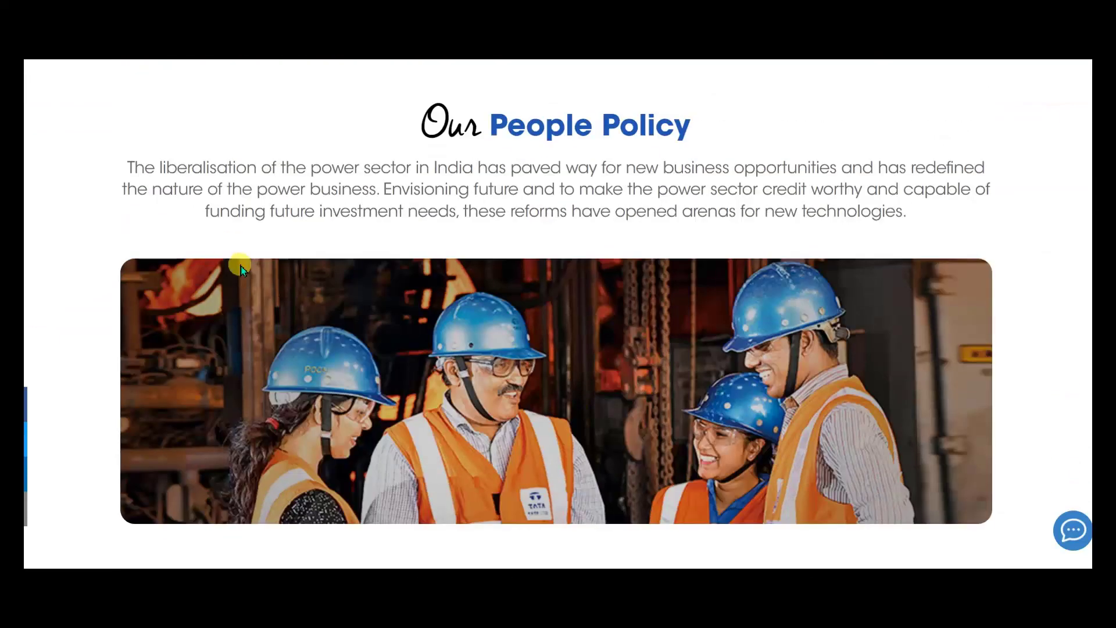
scroll(241, 267, "up", 15)
scroll(241, 268, "up", 4)
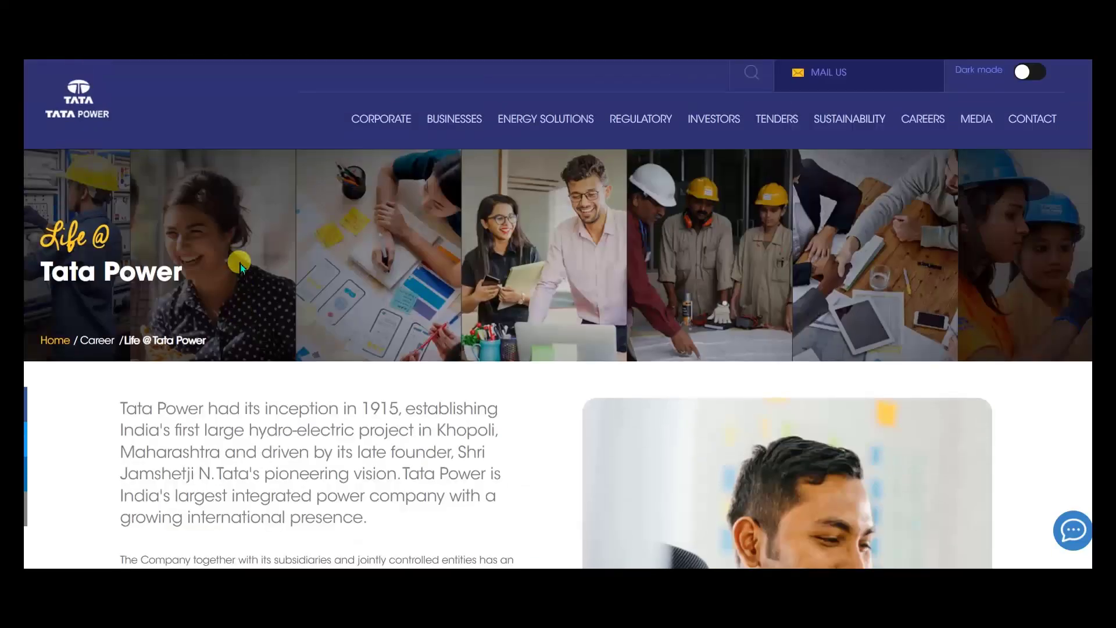
mouse_move(913, 137)
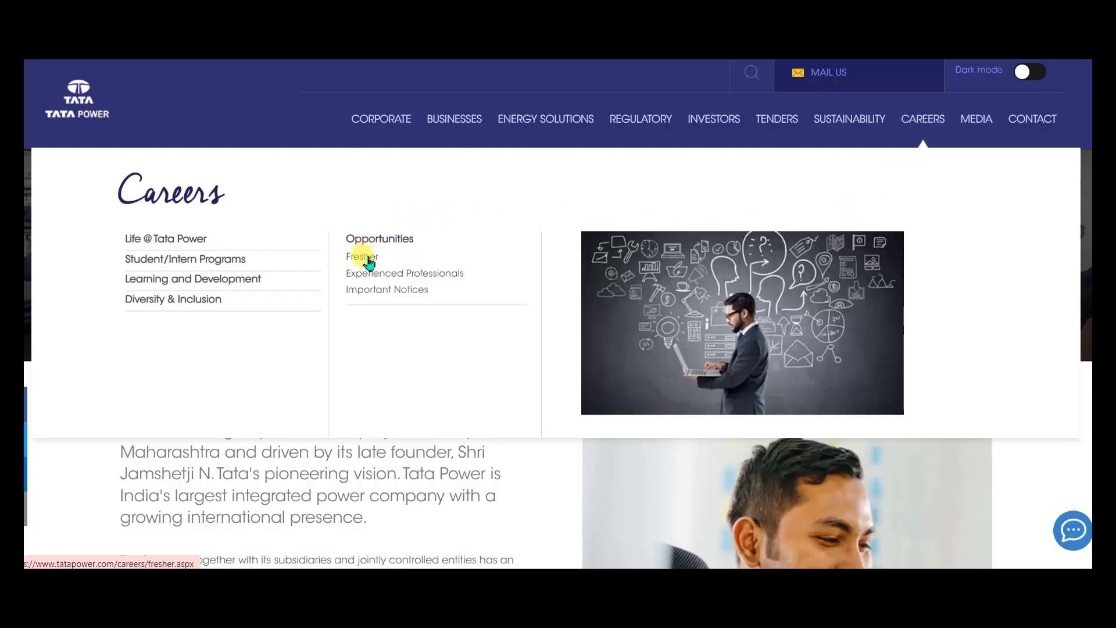
mouse_move(719, 120)
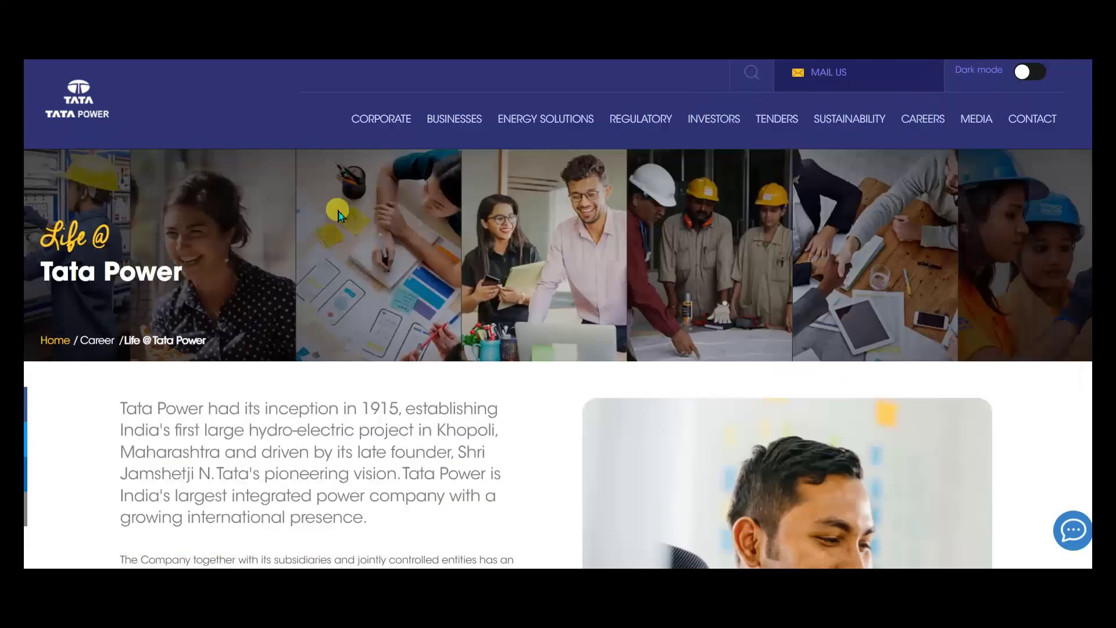
mouse_move(982, 121)
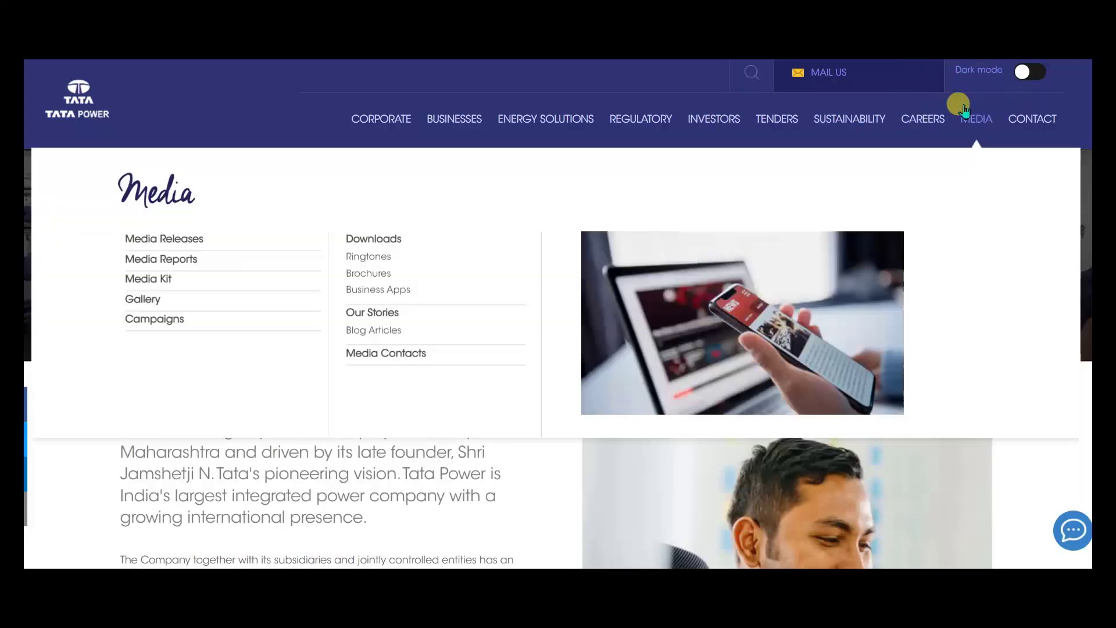
mouse_move(850, 119)
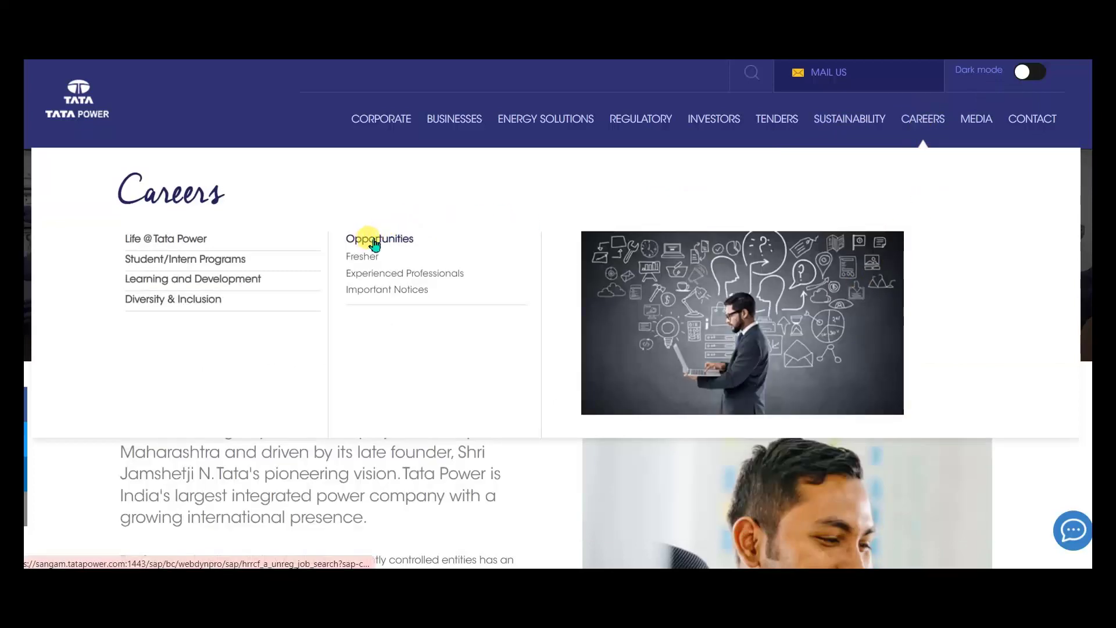
left_click(373, 242)
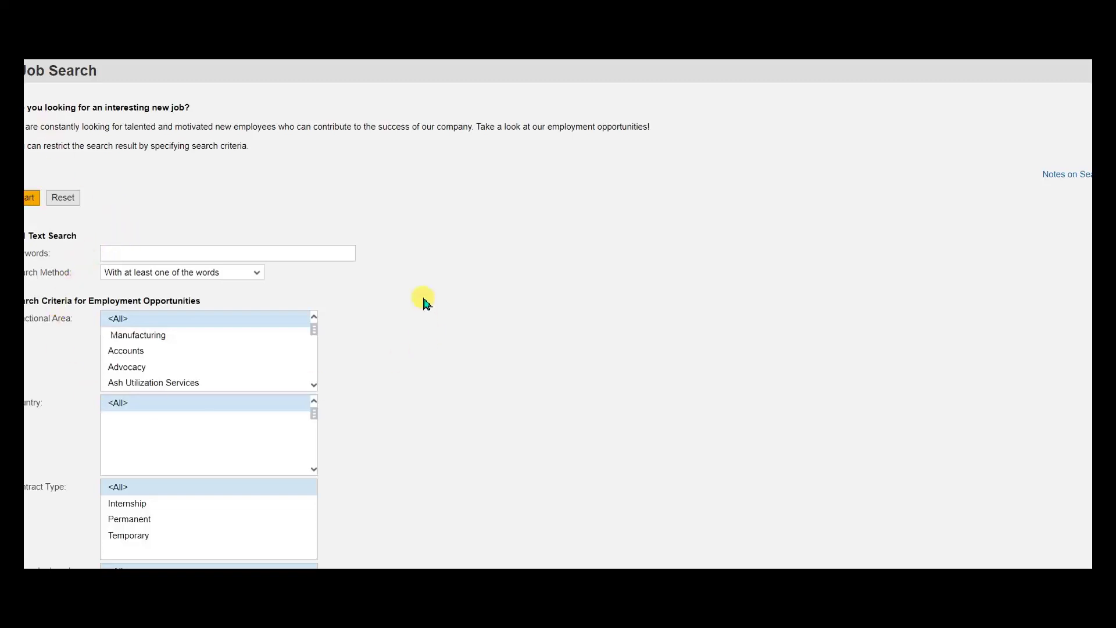
- Run the job search with unrestricted criteria and view the Associate - Civil & Estate posting, closing its details when done
left_click(32, 200)
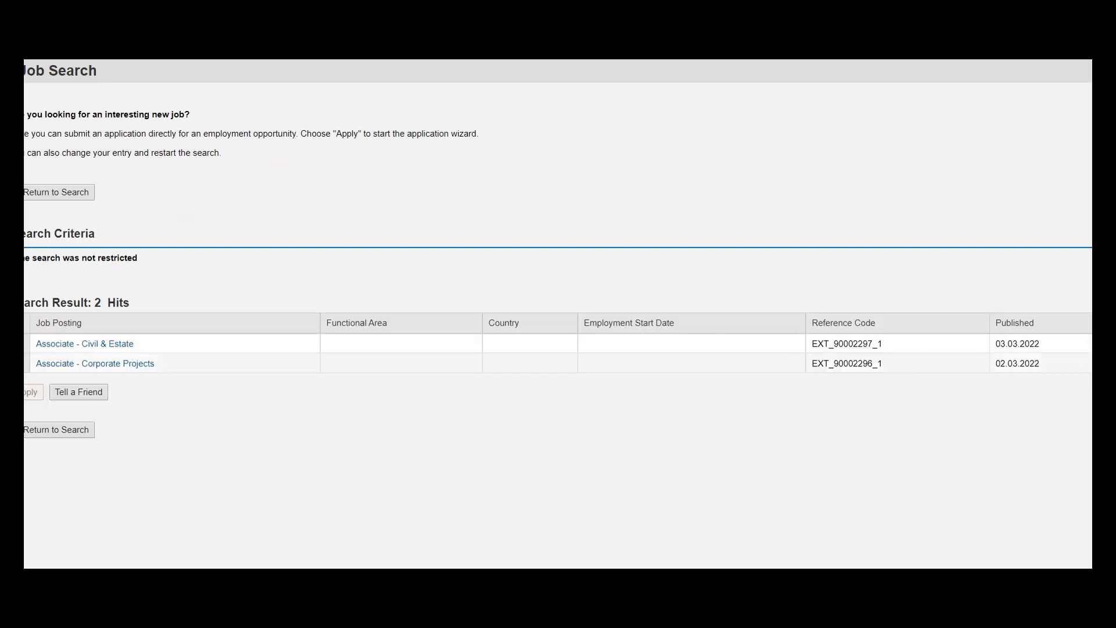
left_click(65, 345)
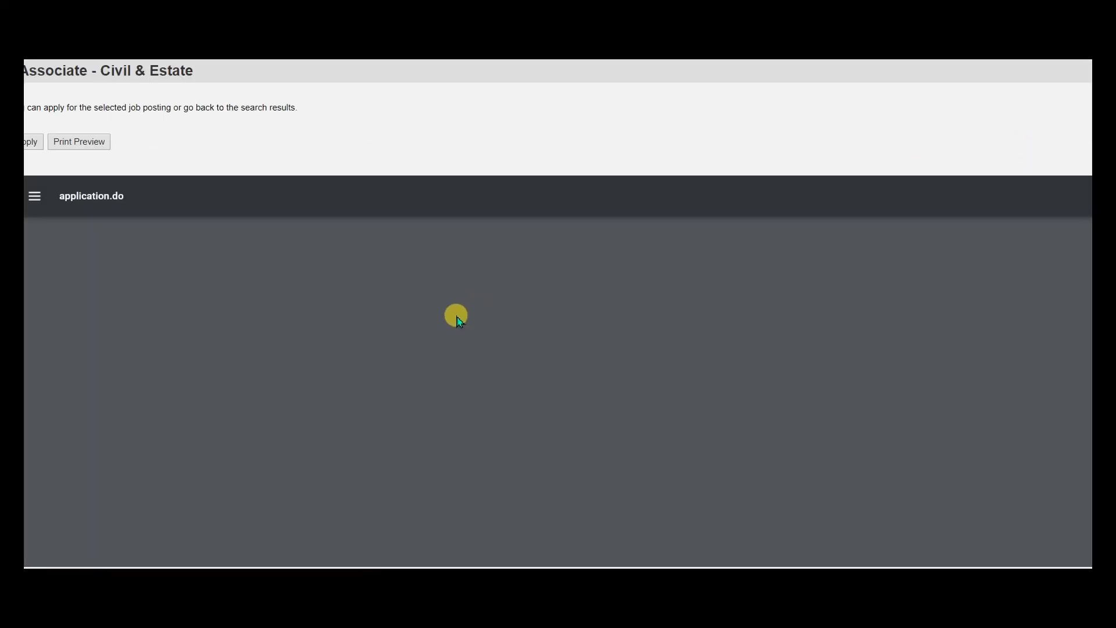
scroll(458, 320, "down", 3)
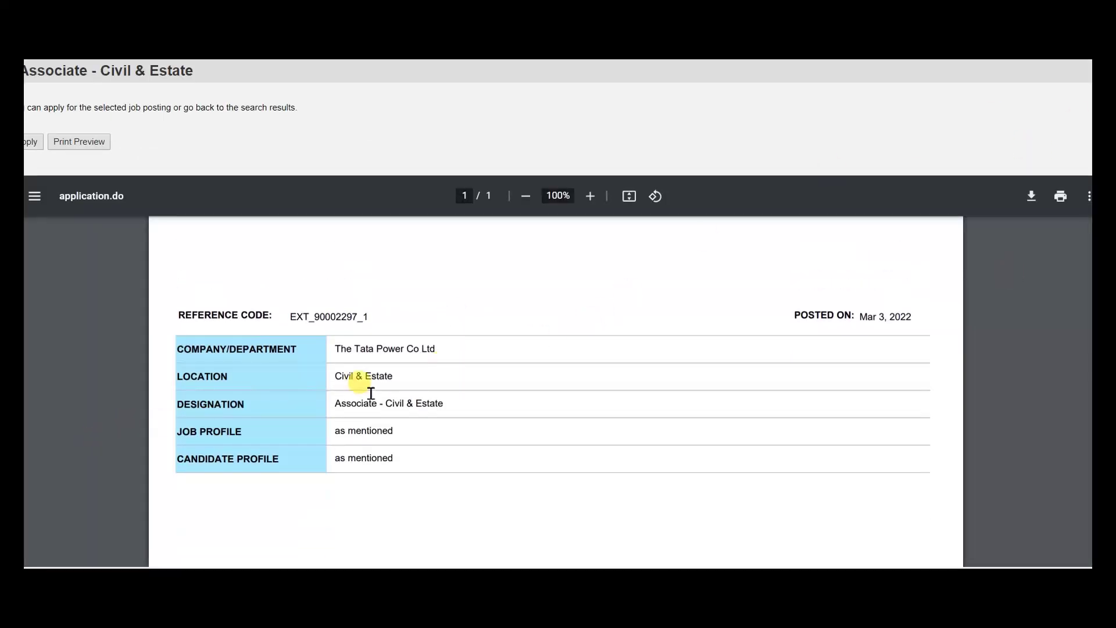
scroll(372, 394, "up", 1)
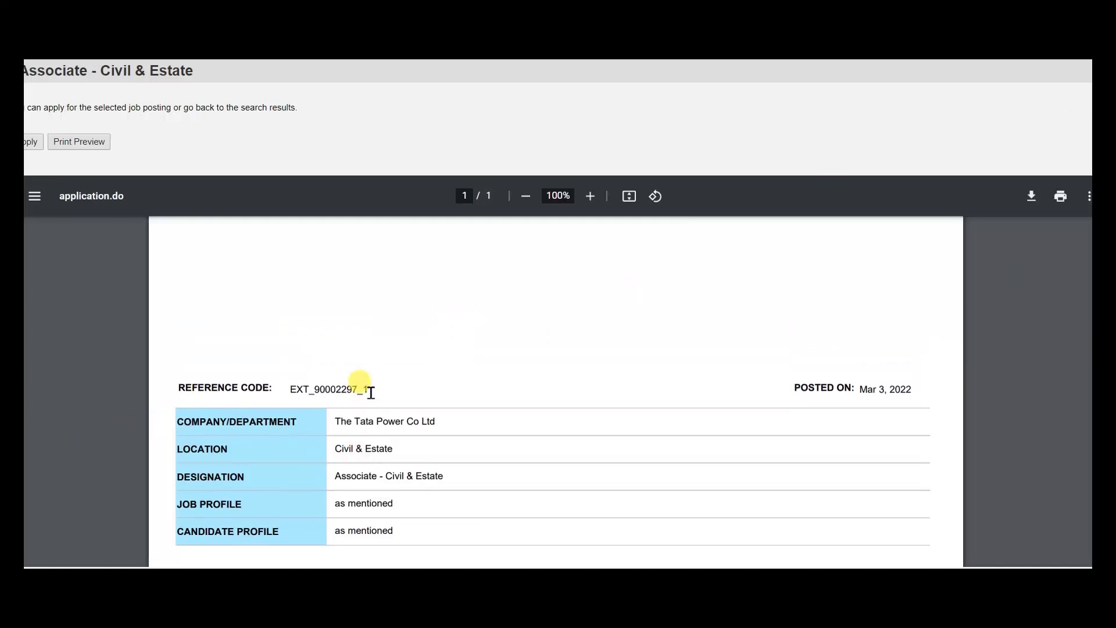
key("ctrl+w")
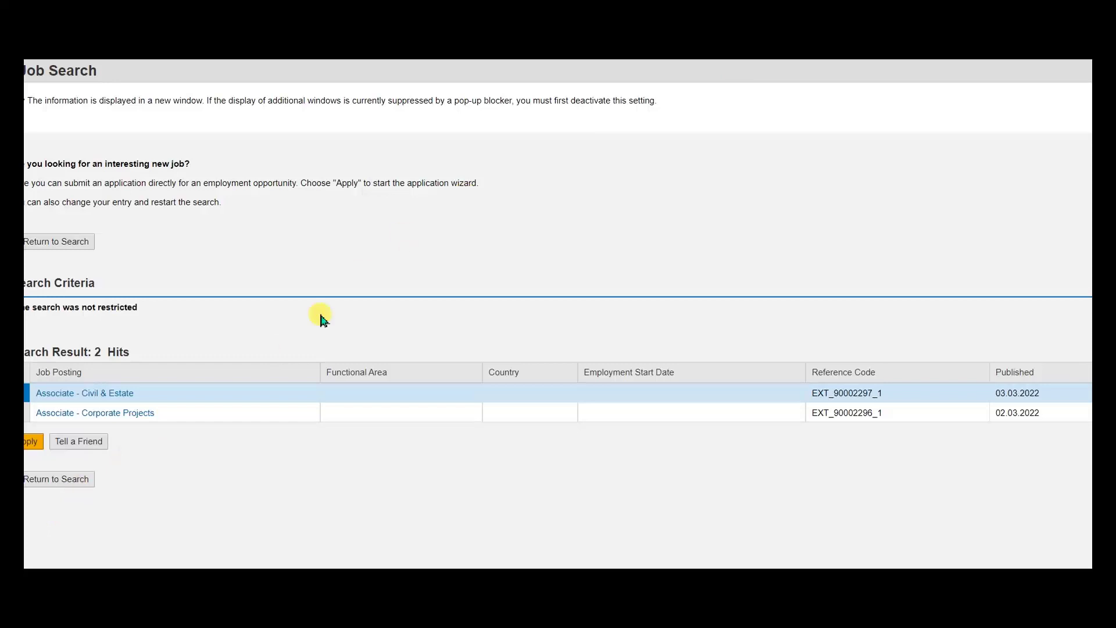
mouse_move(241, 258)
left_mouse_down()
mouse_move(355, 230)
mouse_move(281, 296)
mouse_move(285, 319)
left_mouse_up()
mouse_move(305, 270)
left_mouse_down()
mouse_move(369, 227)
mouse_move(405, 274)
left_mouse_up()
left_click_drag(419, 234, 451, 258)
left_click_drag(273, 355, 444, 288)
left_click_drag(288, 359, 486, 303)
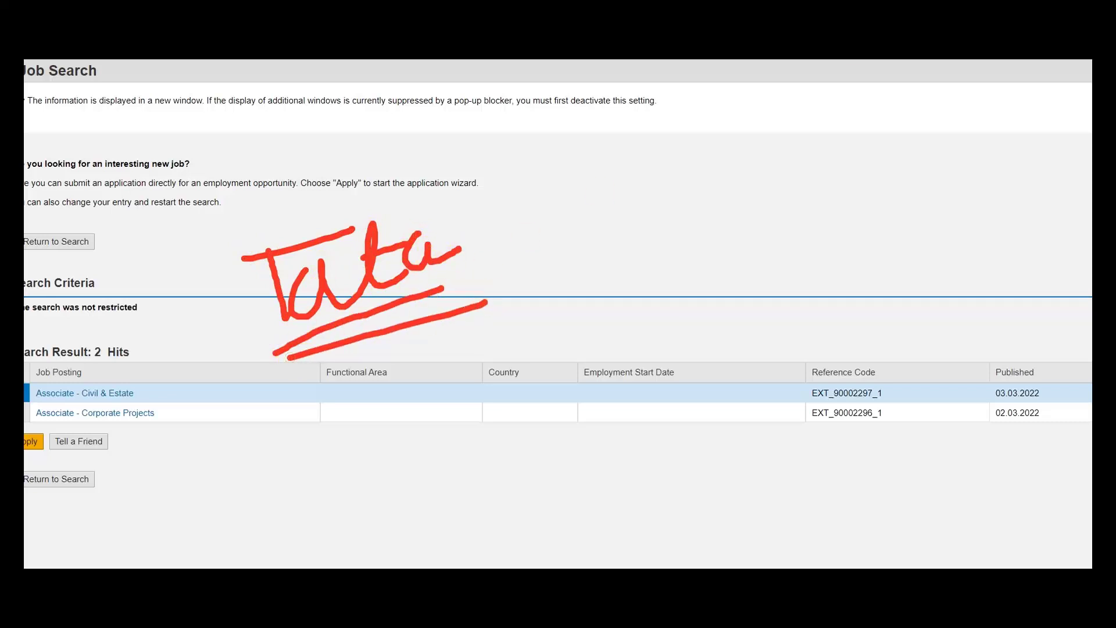
key("Escape")
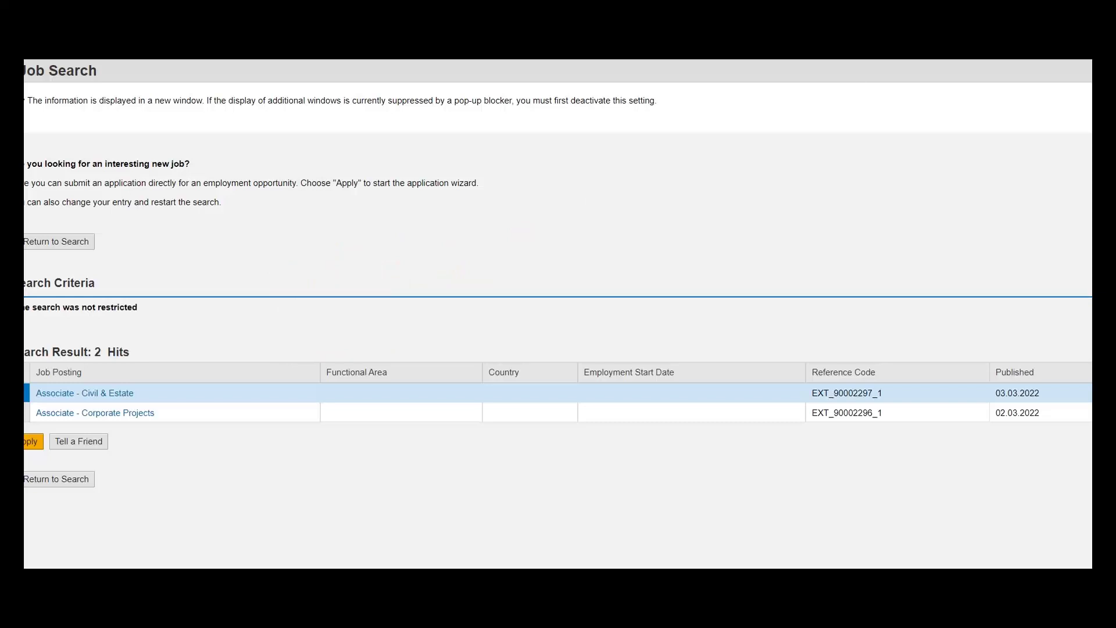
mouse_move(259, 218)
left_mouse_down()
mouse_move(357, 293)
mouse_move(347, 245)
left_mouse_up()
left_click_drag(267, 332, 363, 304)
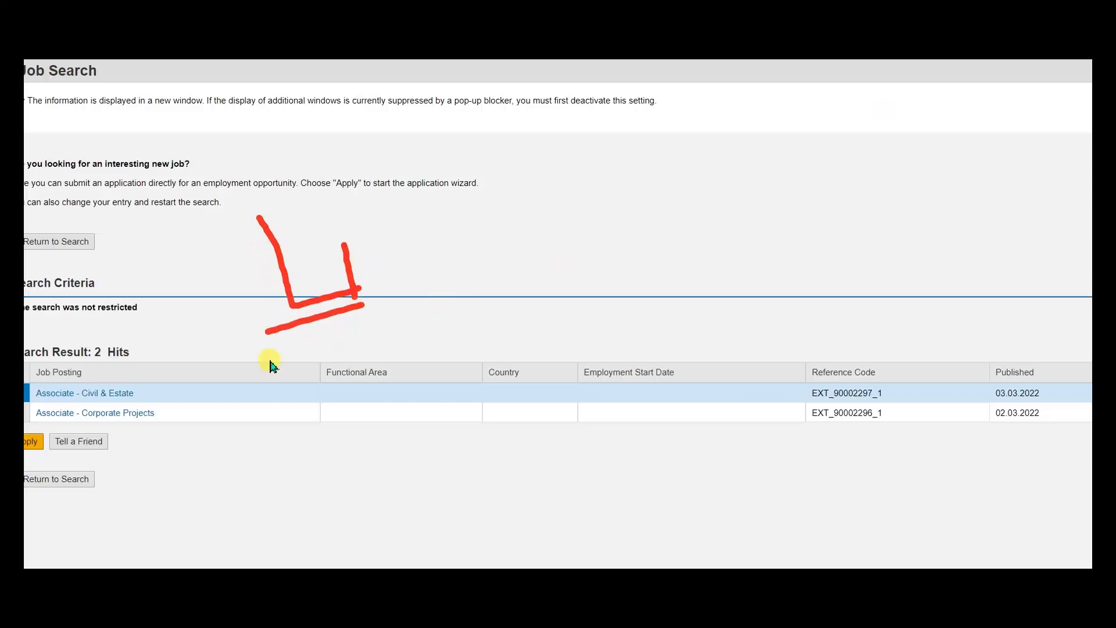
left_click_drag(278, 353, 396, 318)
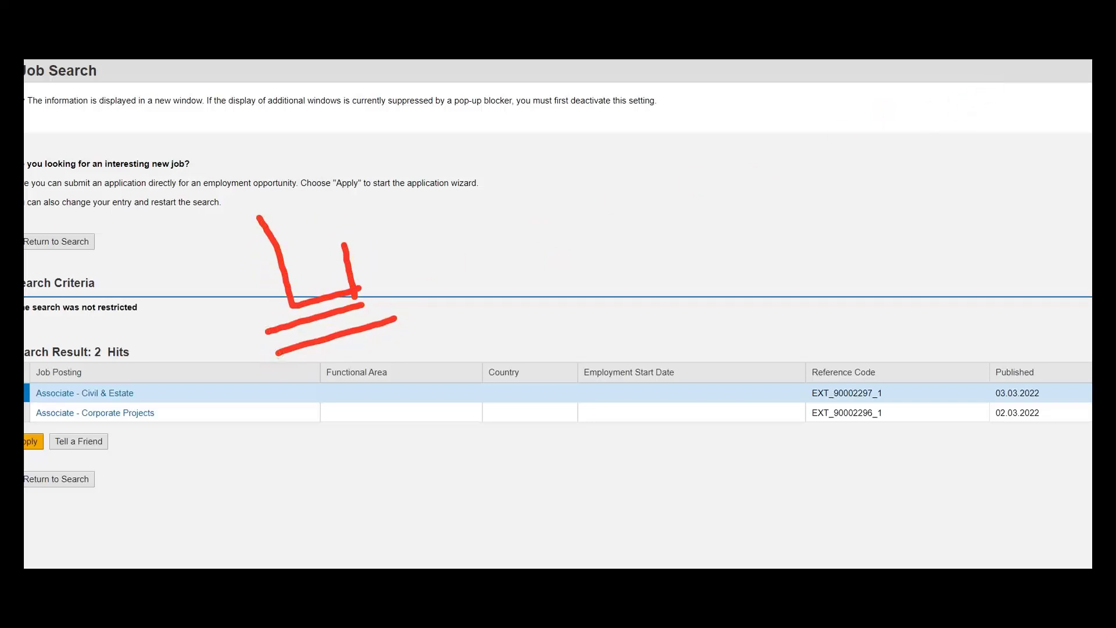
key("Escape")
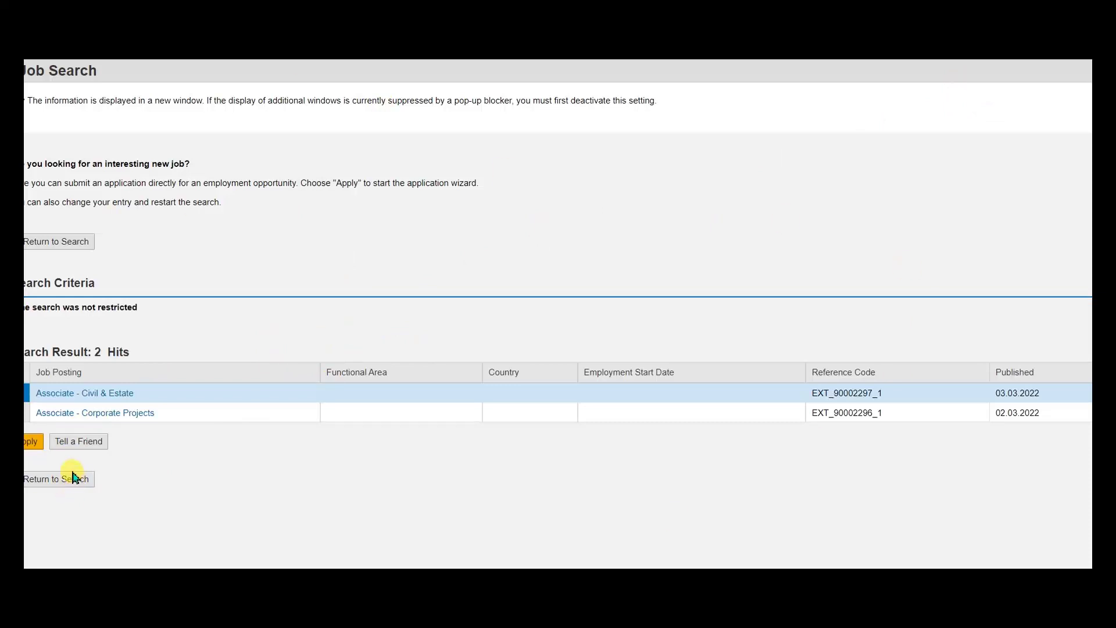
- Start an application for the selected Associate - Civil & Estate job posting
left_click_drag(62, 457, 175, 427)
mouse_move(92, 419)
left_mouse_down()
mouse_move(92, 515)
mouse_move(44, 416)
left_mouse_up()
left_click(34, 442)
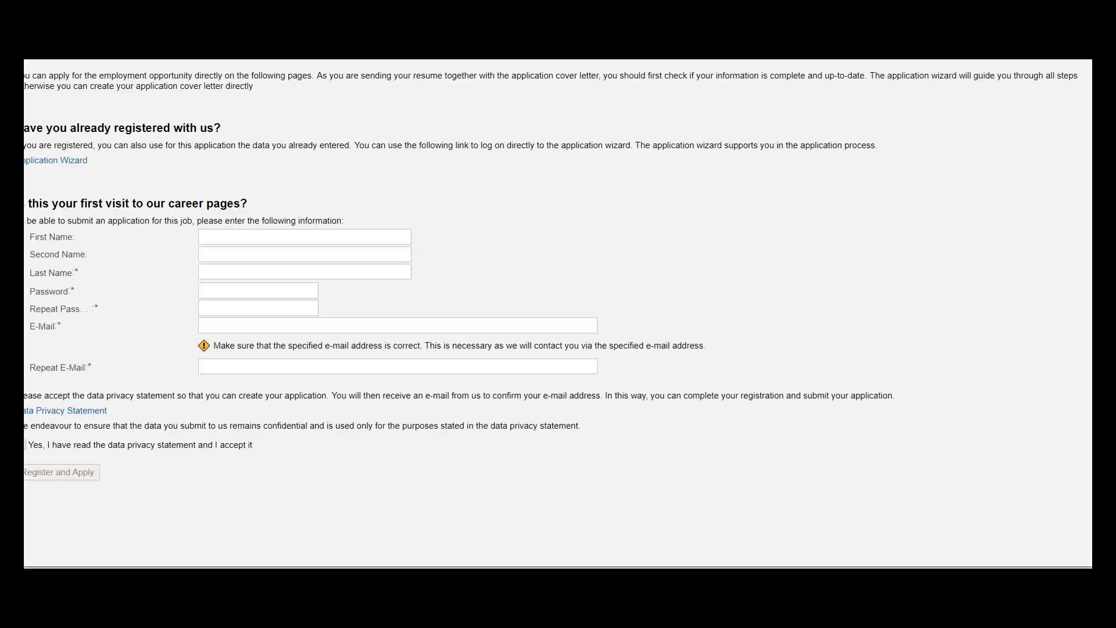
left_click(36, 445)
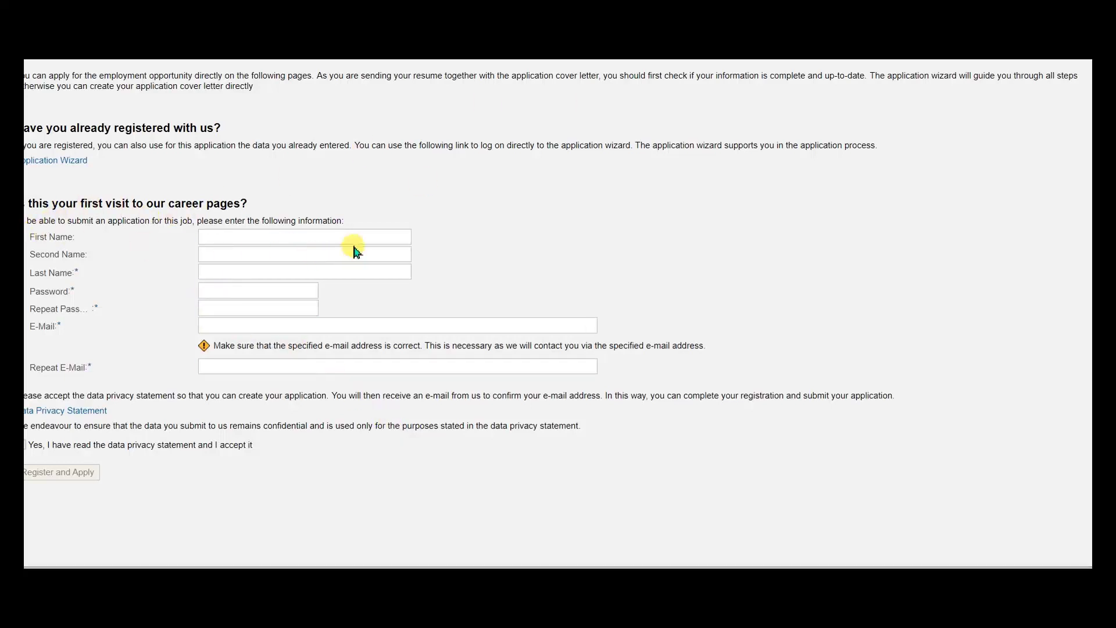
left_click_drag(411, 222, 512, 180)
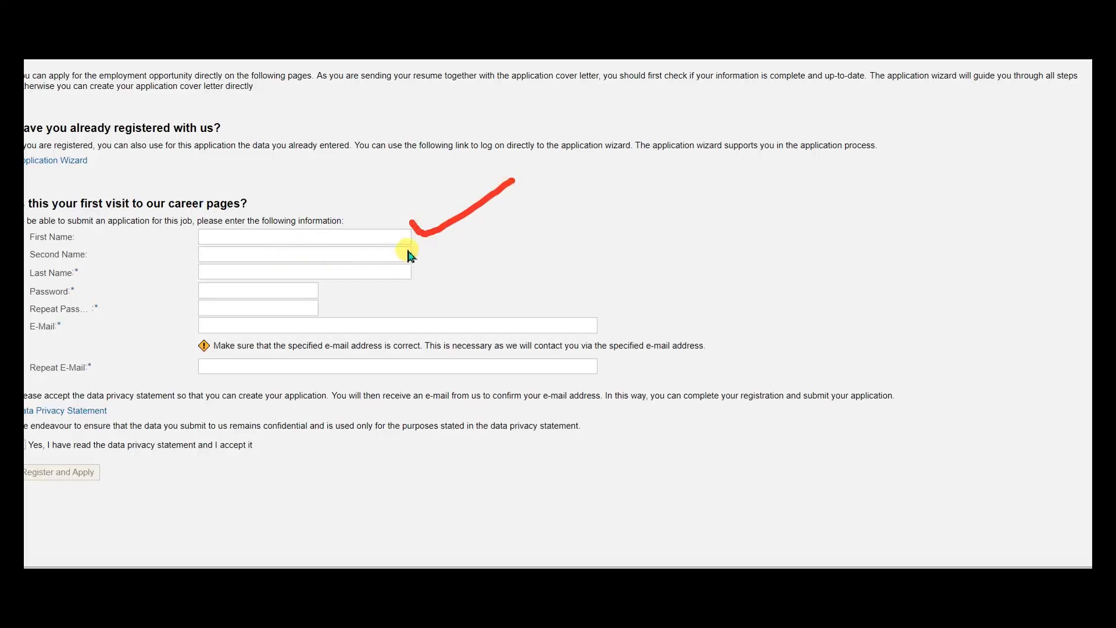
left_click_drag(408, 252, 487, 225)
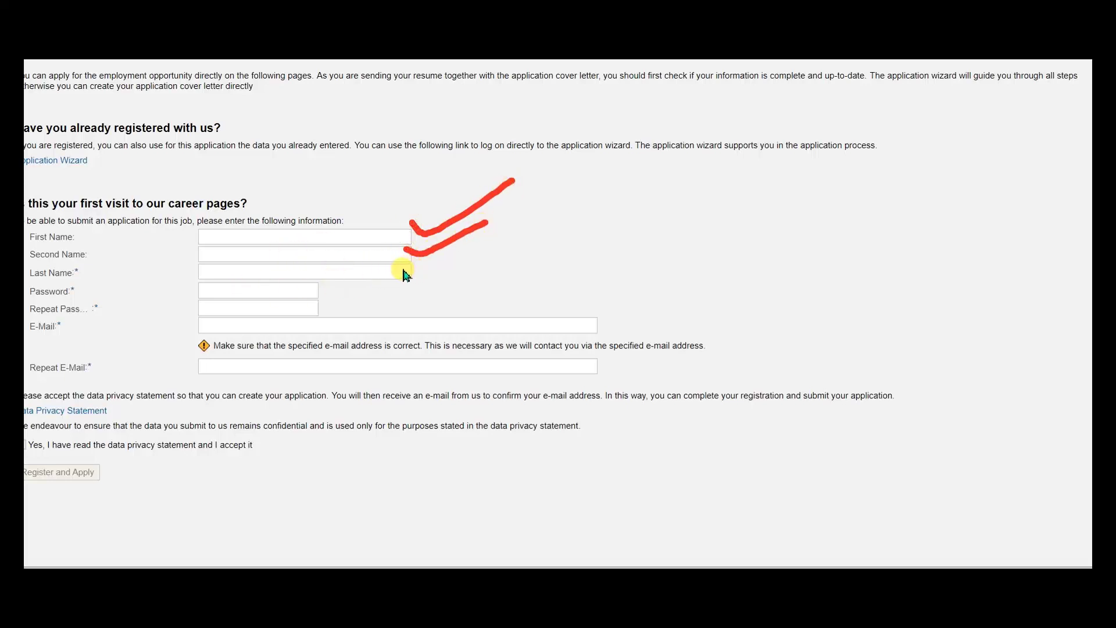
left_click_drag(403, 270, 461, 249)
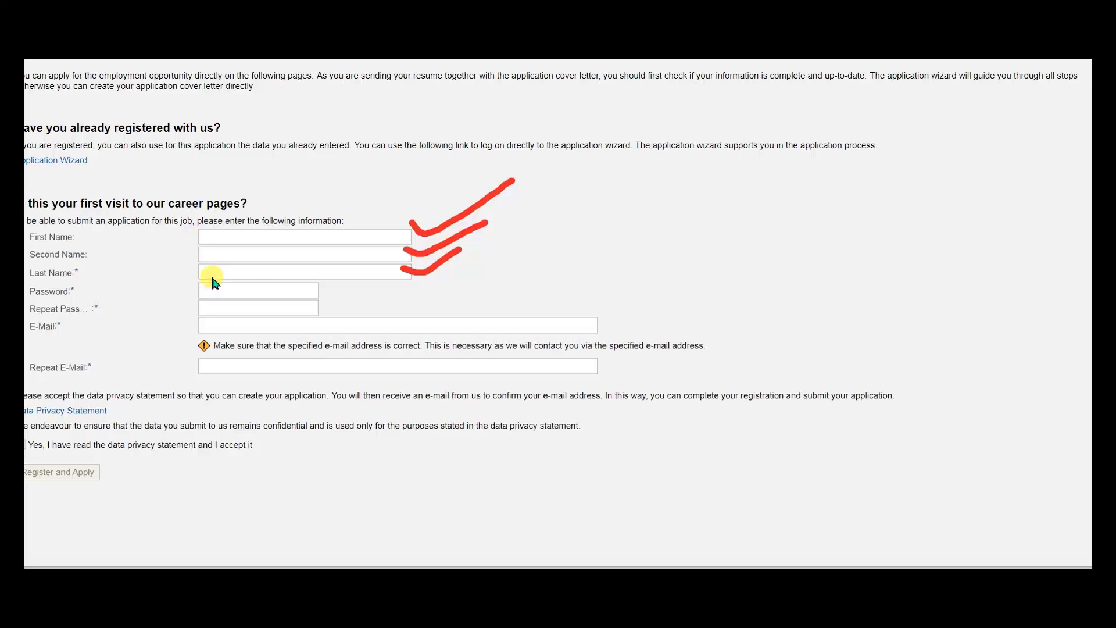
left_click_drag(378, 289, 399, 277)
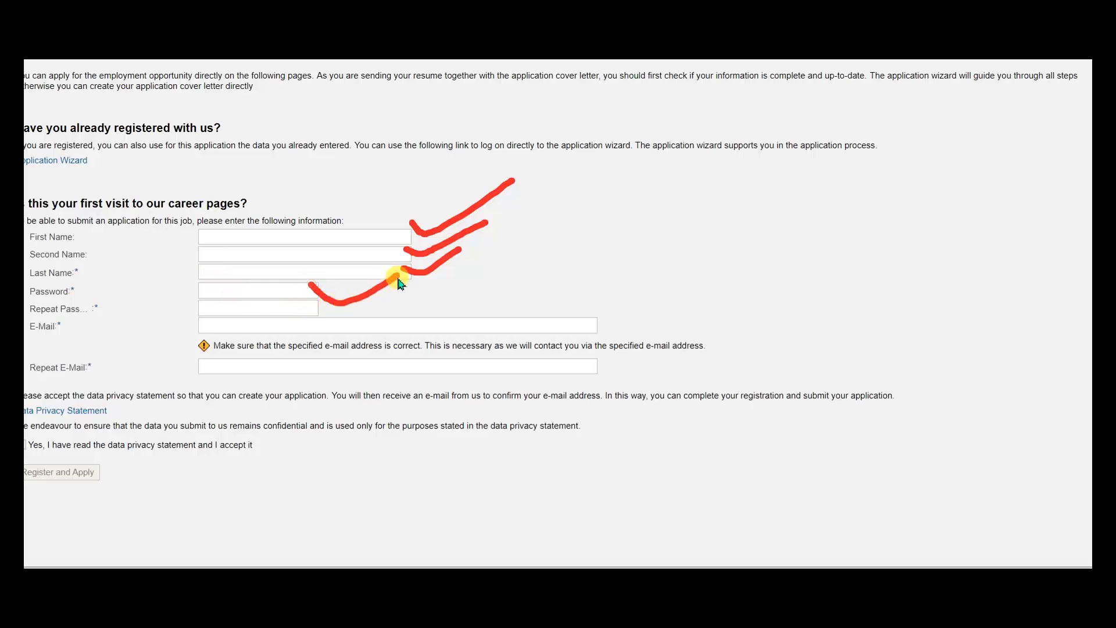
left_click_drag(299, 299, 386, 300)
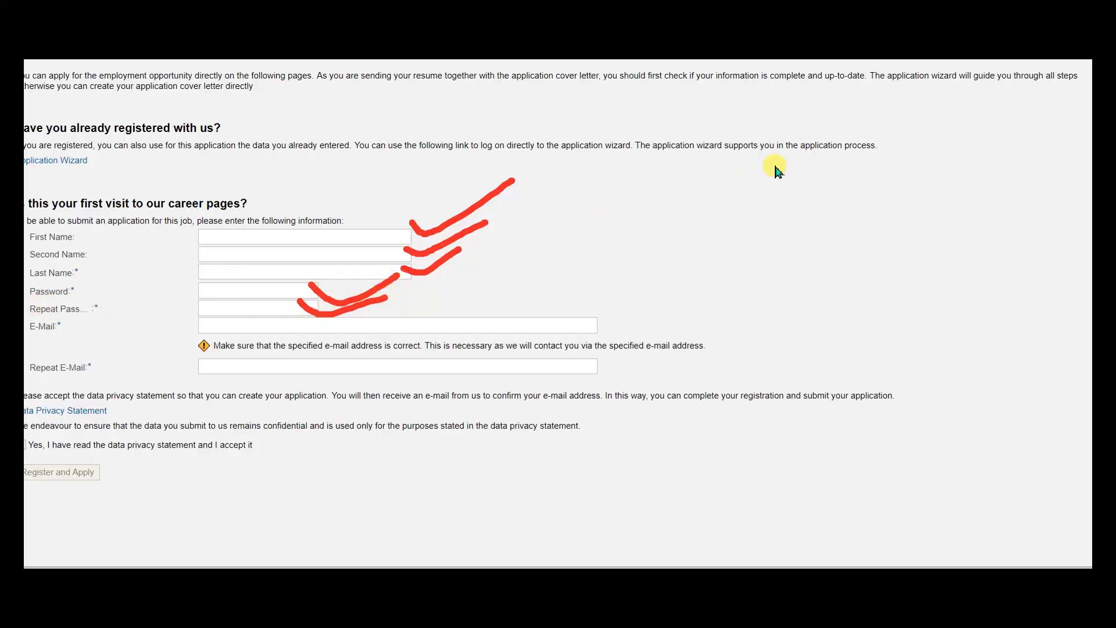
key("Escape")
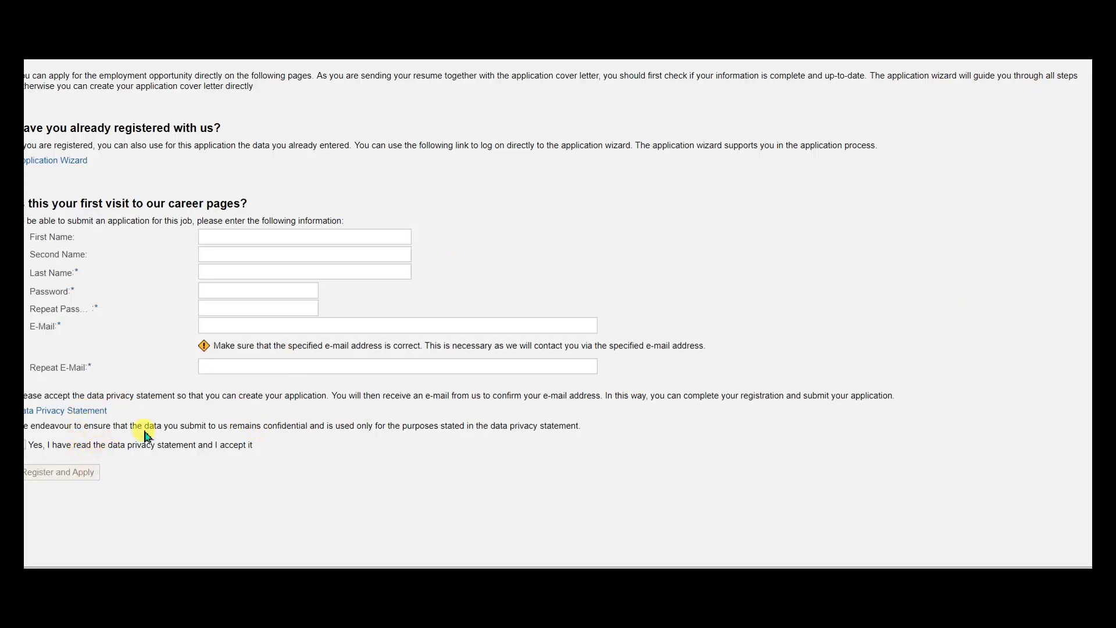
mouse_move(426, 294)
left_mouse_down()
mouse_move(469, 324)
mouse_move(497, 275)
mouse_move(386, 407)
mouse_move(590, 305)
left_mouse_up()
mouse_move(663, 243)
left_mouse_down()
mouse_move(692, 304)
mouse_move(693, 257)
mouse_move(719, 268)
left_mouse_up()
mouse_move(699, 217)
left_mouse_down()
mouse_move(856, 265)
mouse_move(702, 217)
left_mouse_up()
key("Escape")
left_click_drag(600, 361, 678, 331)
- Submit the first-visit registration with the data privacy statement accepted to proceed to the job application
left_click(44, 472)
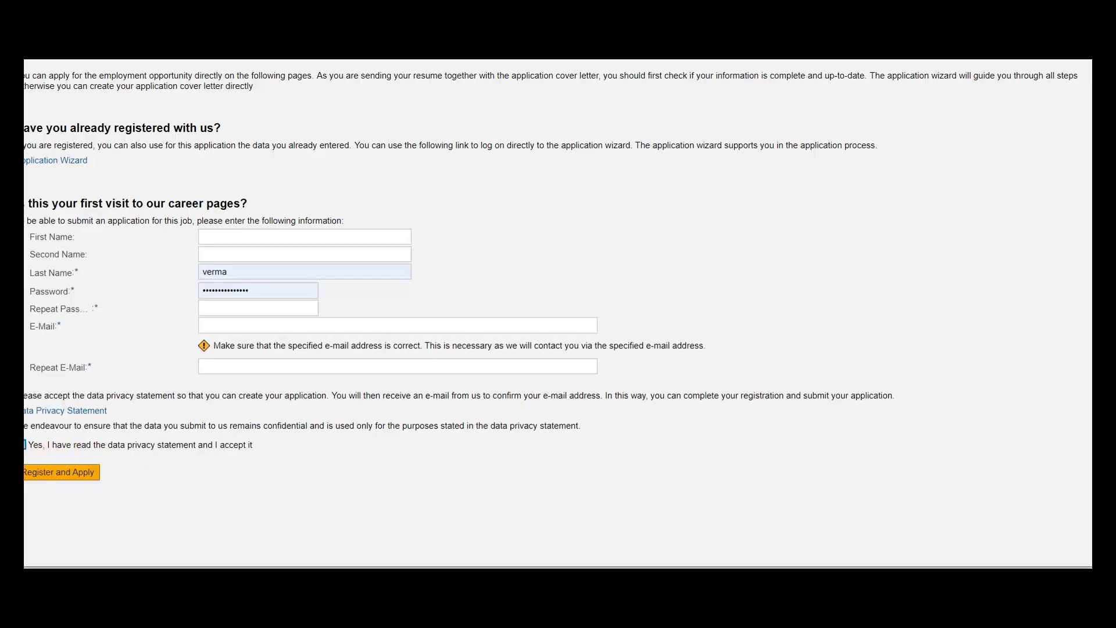
left_click(68, 470)
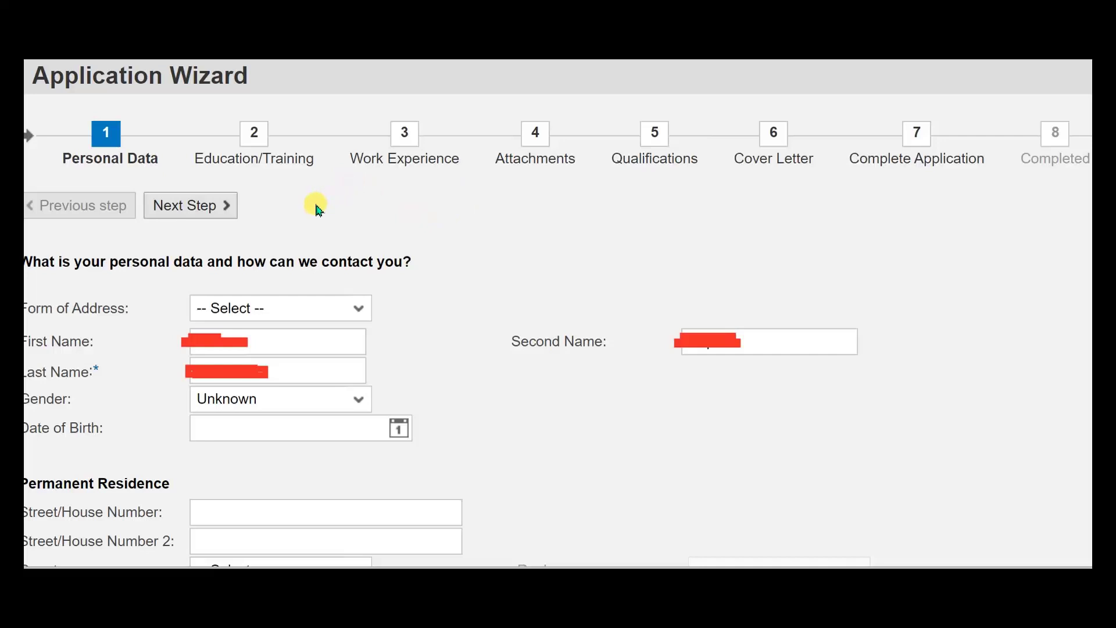
mouse_move(265, 232)
left_mouse_down()
mouse_move(267, 195)
mouse_move(294, 233)
mouse_move(297, 207)
mouse_move(298, 237)
left_mouse_up()
left_click_drag(314, 193, 305, 214)
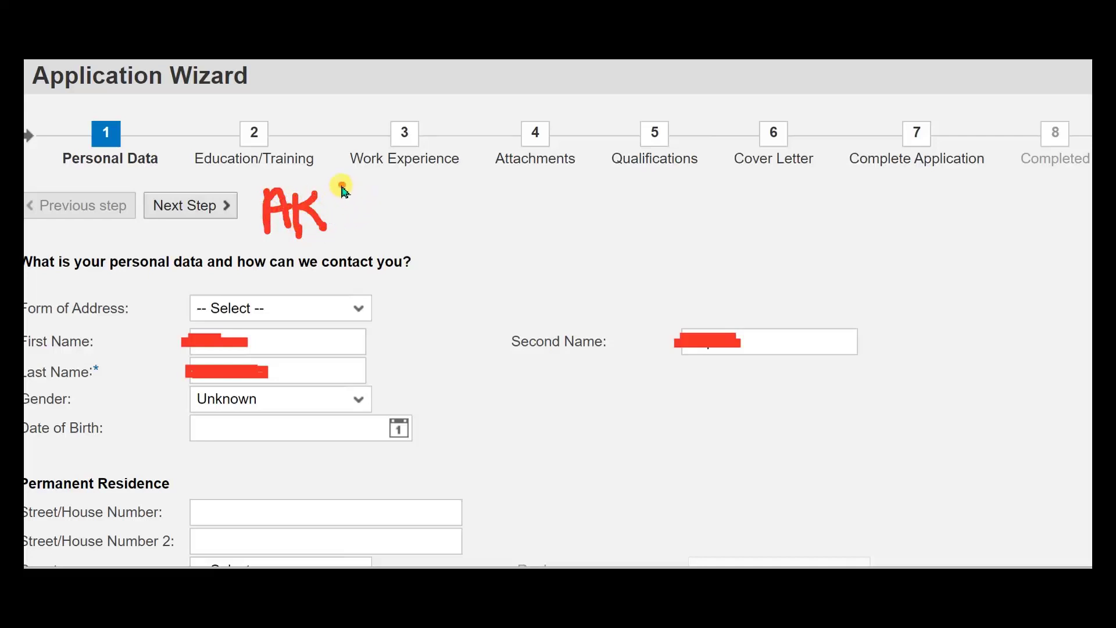
mouse_move(349, 207)
left_mouse_down()
mouse_move(365, 224)
mouse_move(409, 223)
mouse_move(424, 244)
mouse_move(416, 235)
left_mouse_up()
mouse_move(442, 182)
left_mouse_down()
mouse_move(447, 207)
mouse_move(478, 219)
mouse_move(518, 179)
mouse_move(491, 219)
mouse_move(536, 182)
mouse_move(582, 215)
left_mouse_up()
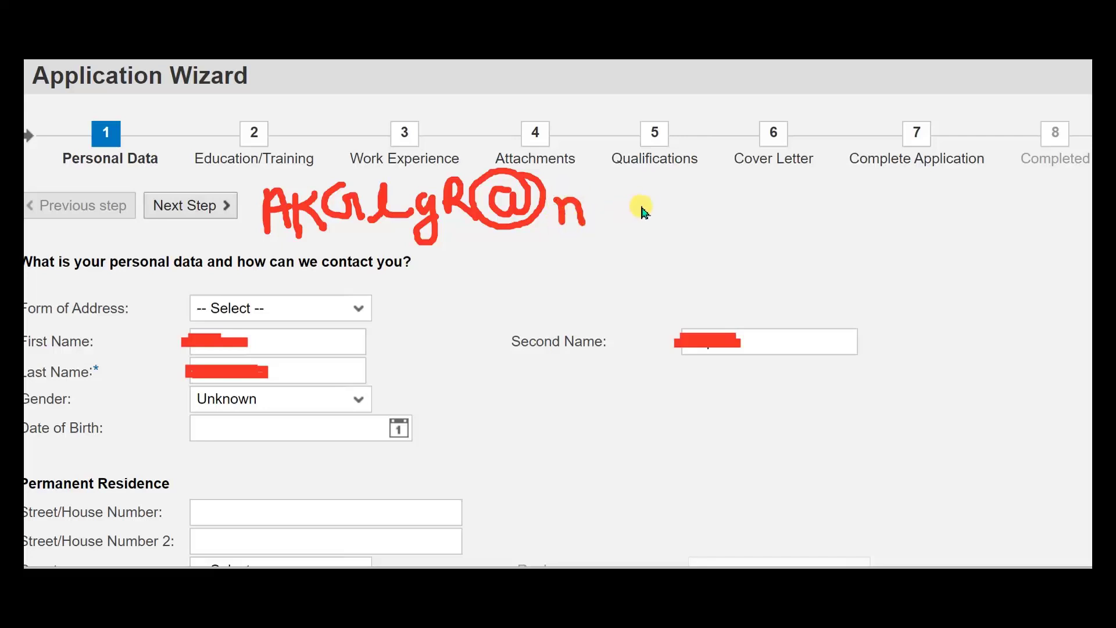
left_click_drag(605, 205, 630, 216)
left_click(642, 203)
mouse_move(682, 177)
left_mouse_down()
mouse_move(680, 220)
mouse_move(663, 221)
left_mouse_up()
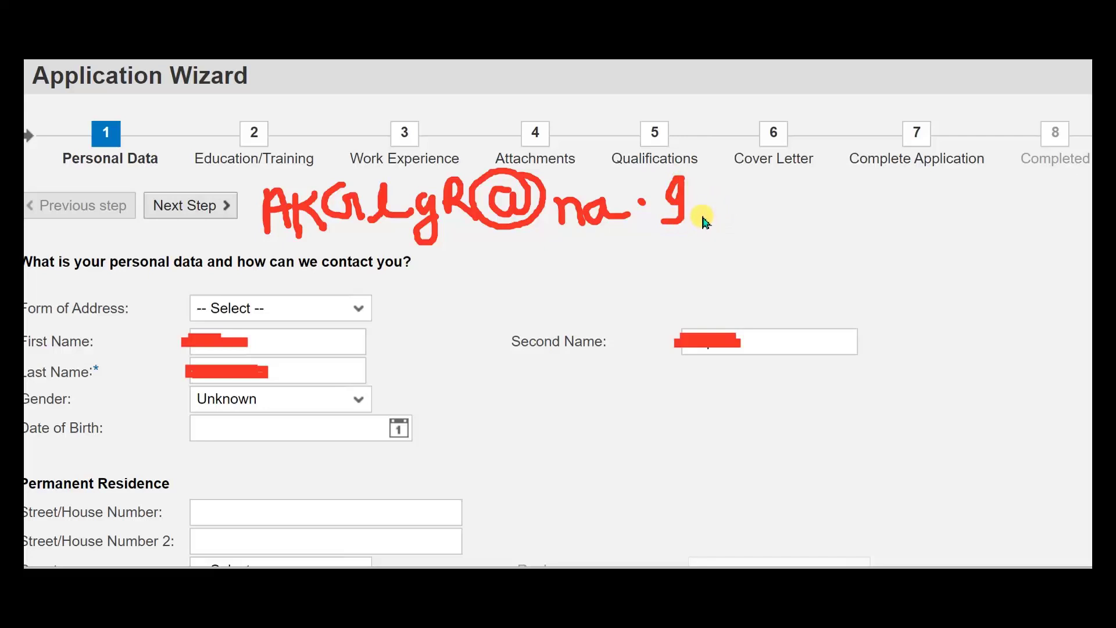
left_click_drag(711, 192, 706, 201)
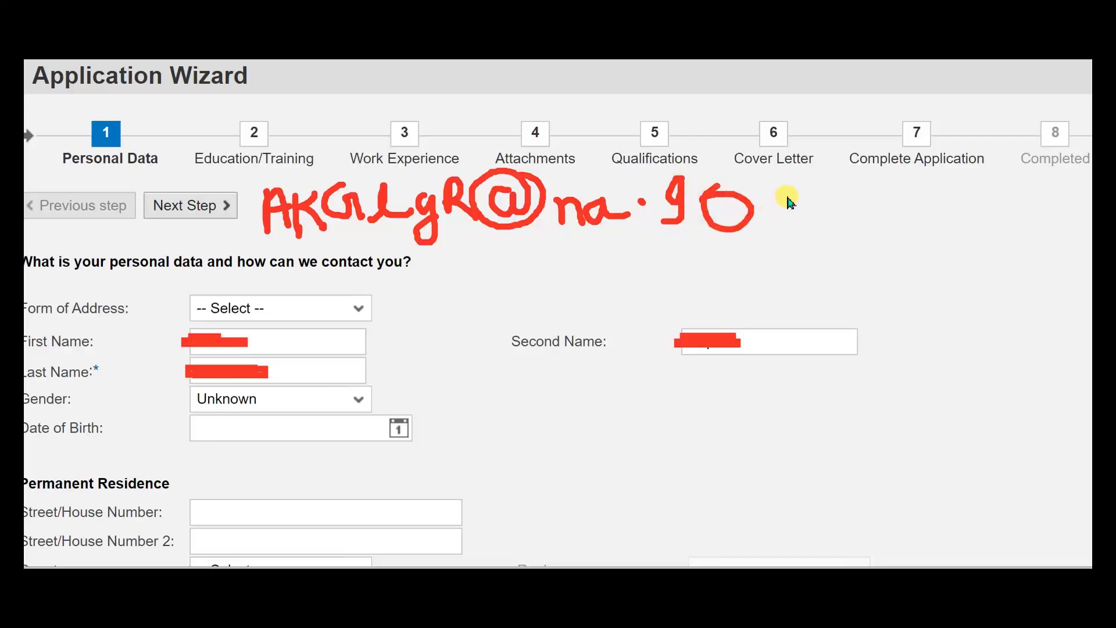
left_click_drag(776, 225, 787, 189)
mouse_move(532, 421)
left_mouse_down()
mouse_move(604, 416)
mouse_move(561, 453)
mouse_move(628, 441)
mouse_move(624, 455)
left_mouse_up()
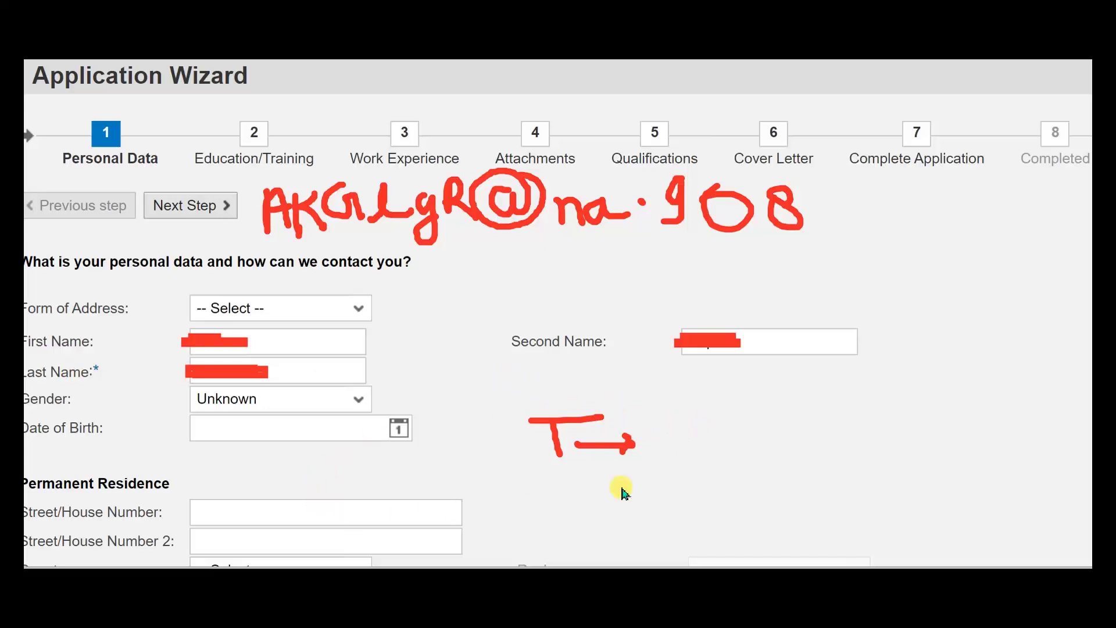
mouse_move(652, 430)
left_mouse_down()
mouse_move(682, 441)
mouse_move(714, 420)
left_mouse_up()
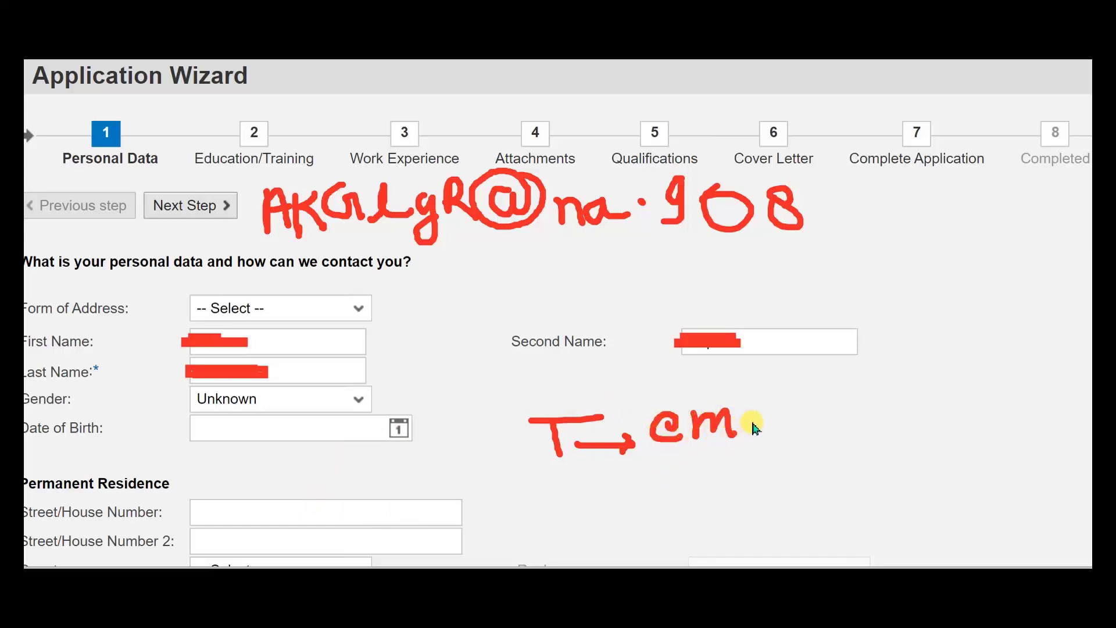
left_click_drag(572, 474, 758, 456)
left_click_drag(638, 484, 757, 474)
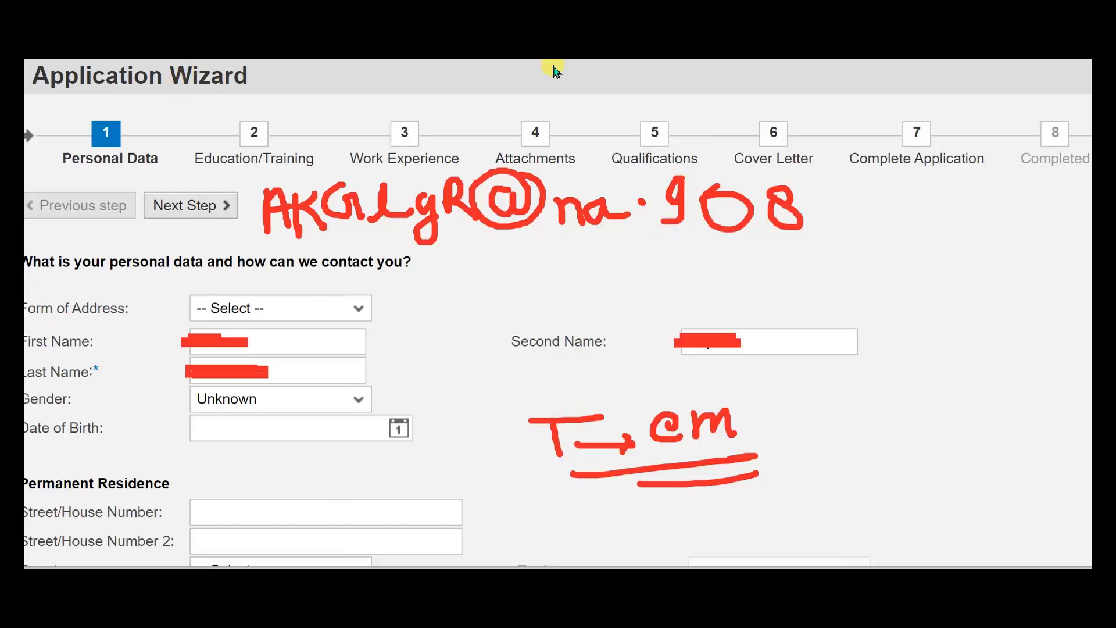
key("ctrl+z")
key("ctrl+z")
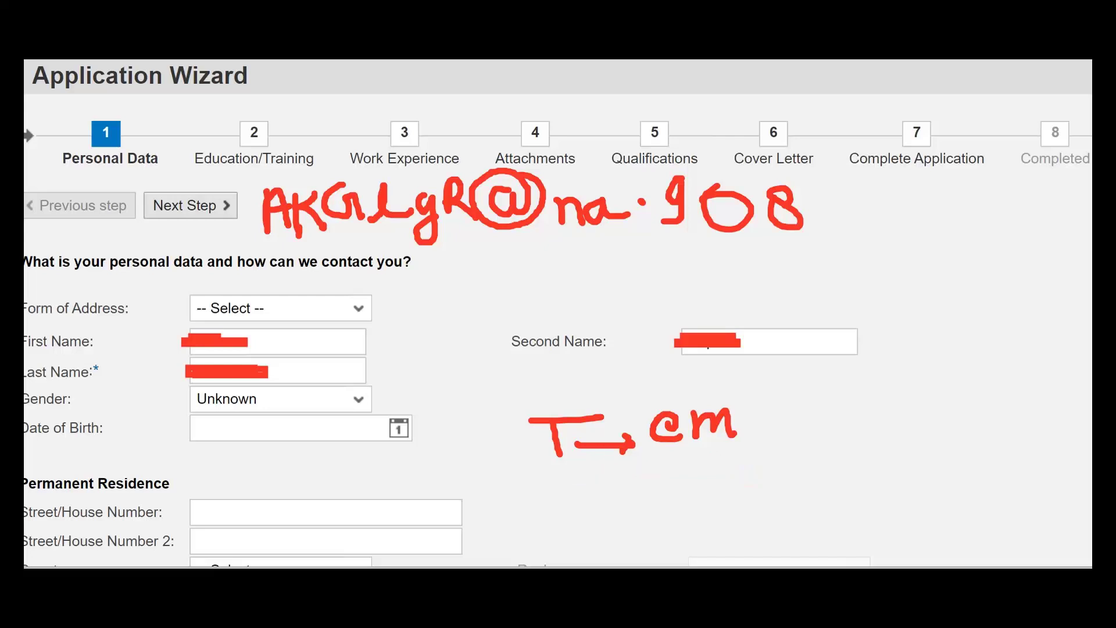
key("ctrl+z")
key("ctrl+z")
key("ctrl+z")
key("ctrl+z")
key("ctrl+z")
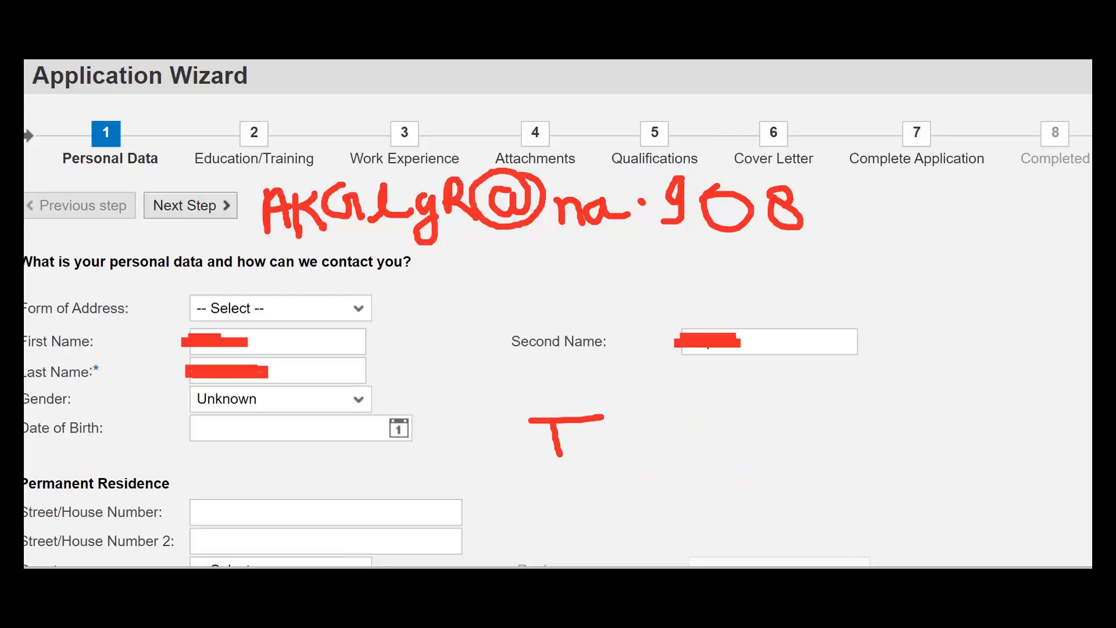
key("ctrl+z")
- Look through the Personal Data form, then view the Education/Training and Work Experience sections of the application
left_click(106, 152)
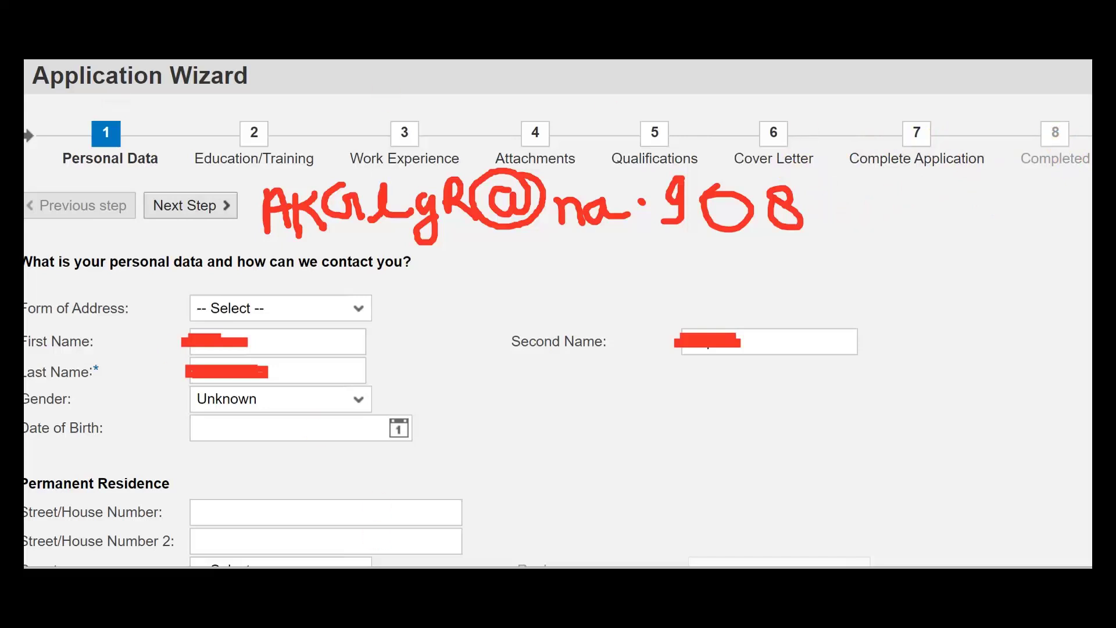
scroll(473, 279, "down", 15)
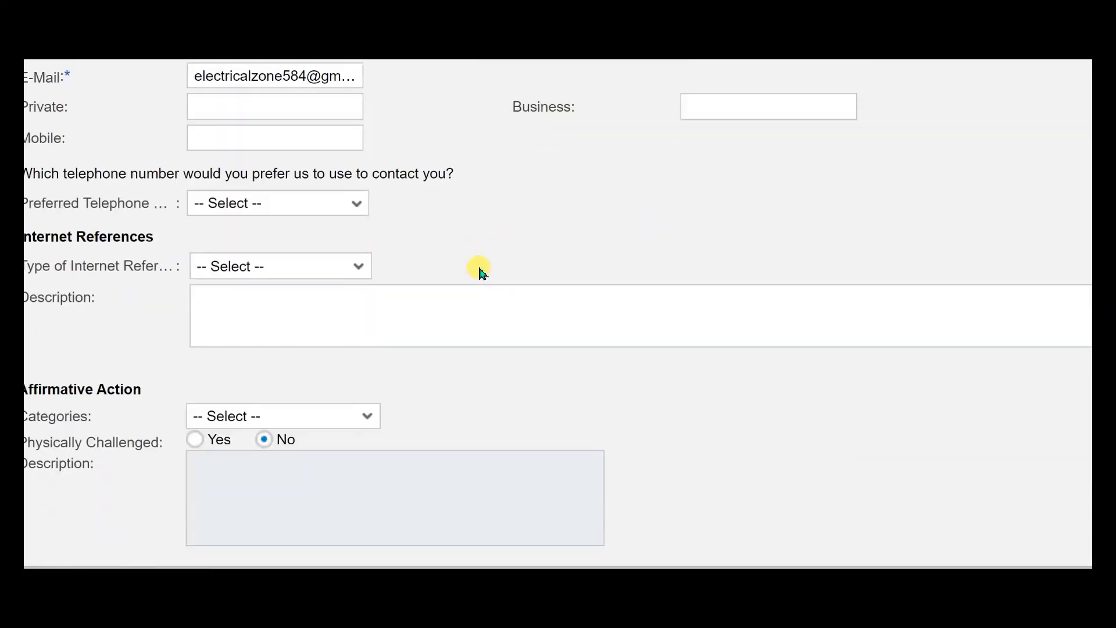
scroll(482, 268, "up", 3)
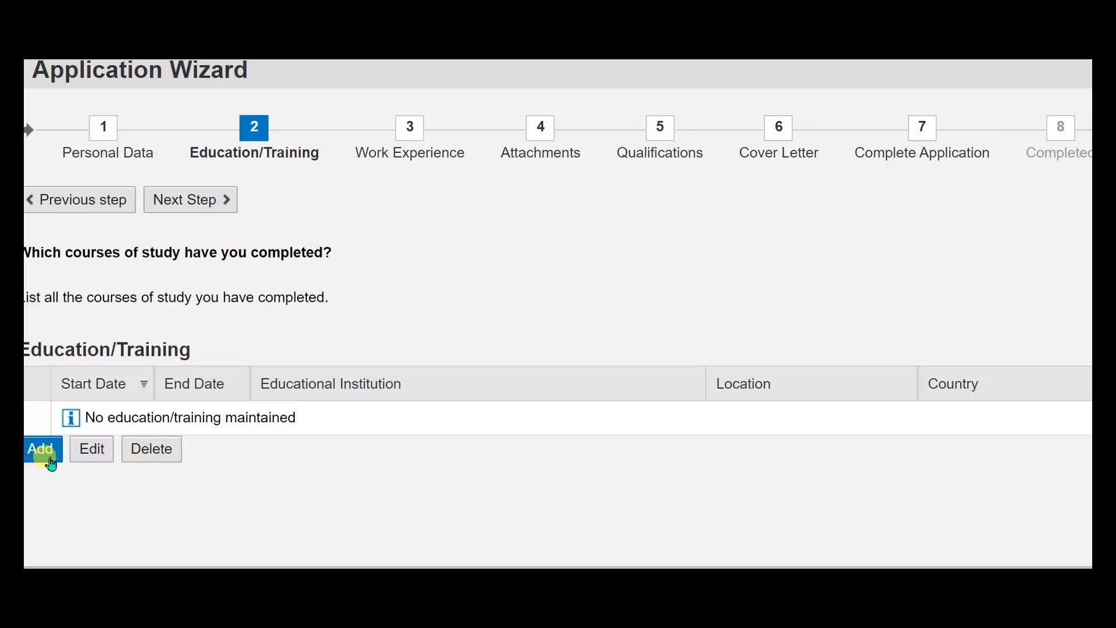
left_click(414, 156)
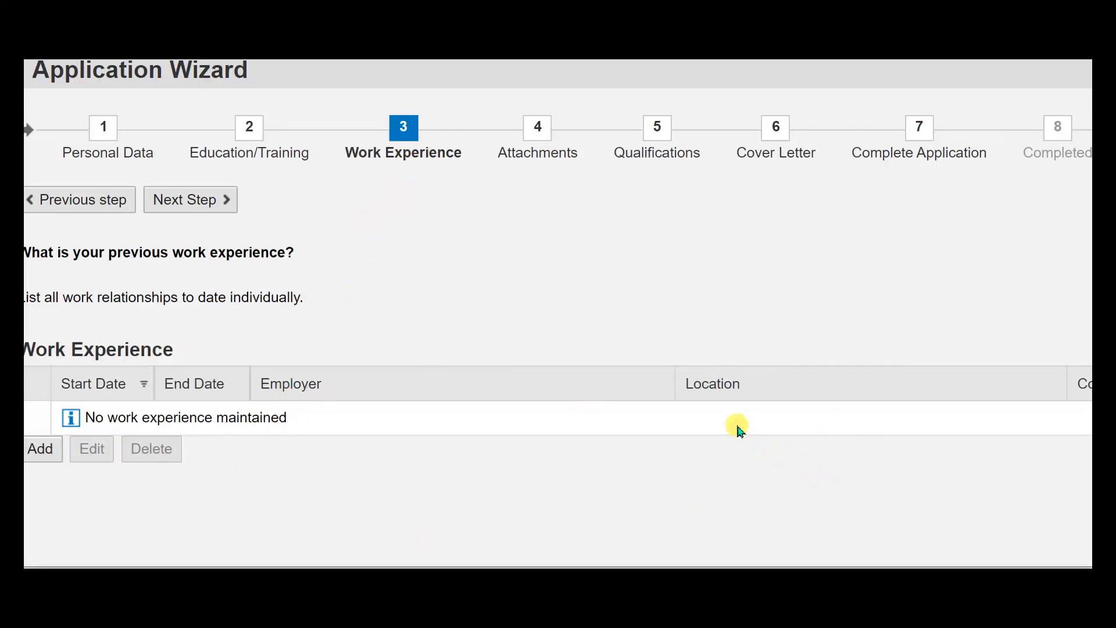
- Open the Attachments section and start a new attachment entry to examine its title, type, language and file fields
left_click(530, 145)
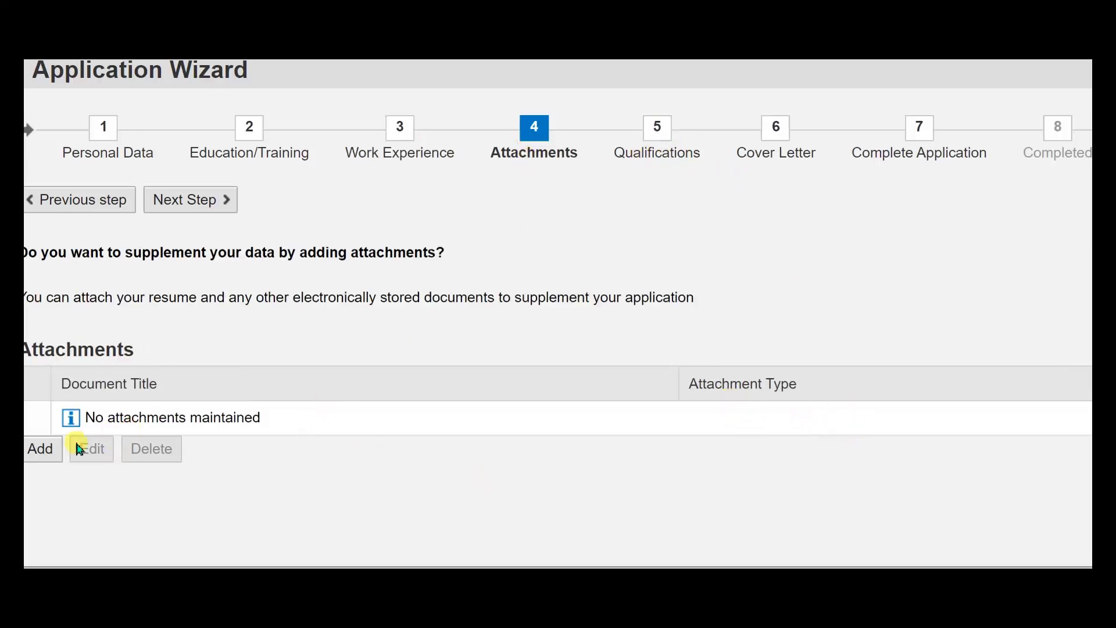
left_click(41, 459)
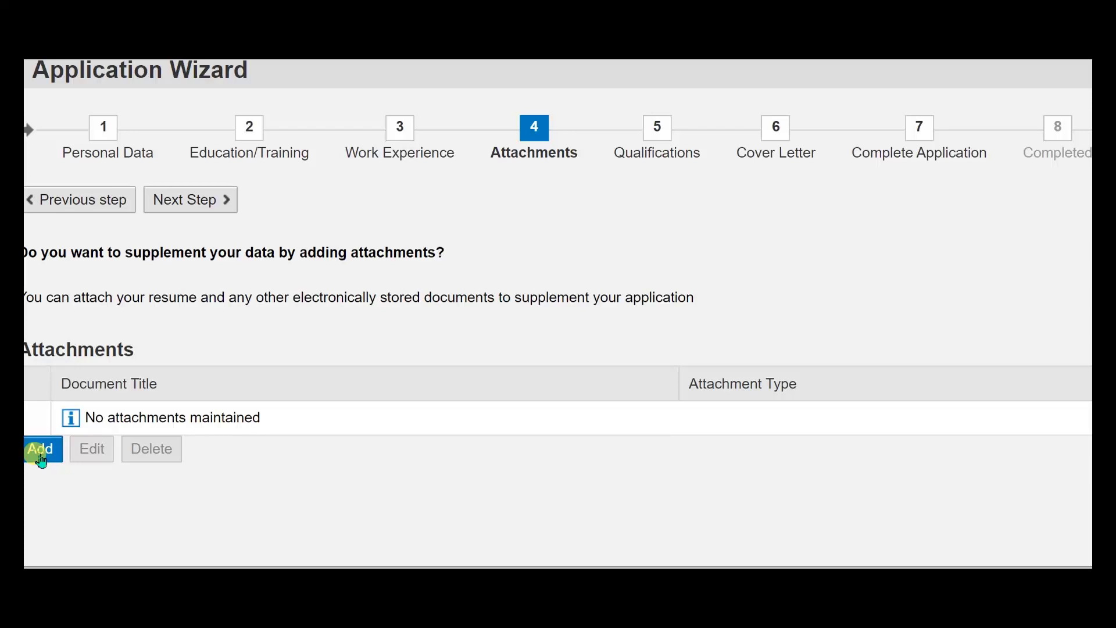
scroll(178, 509, "down", 4)
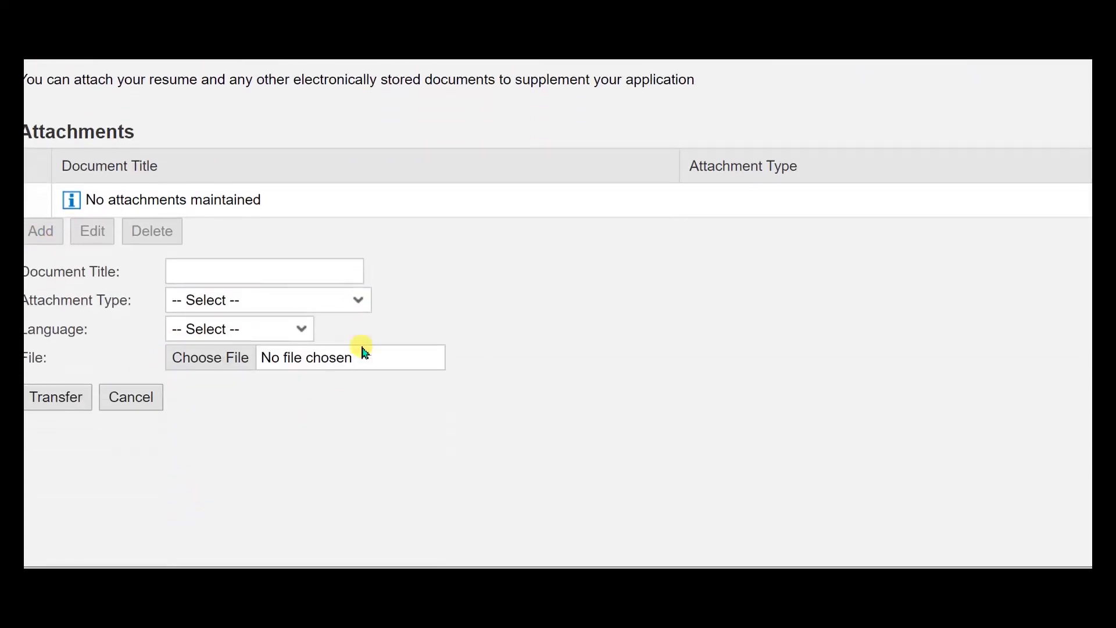
scroll(463, 399, "up", 4)
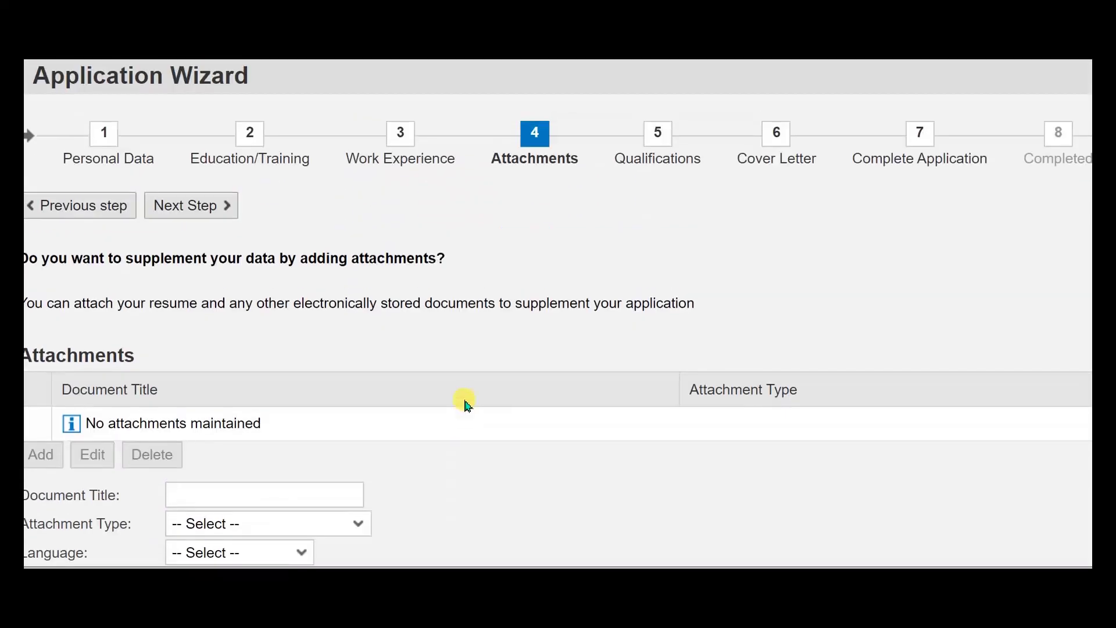
scroll(465, 402, "down", 3)
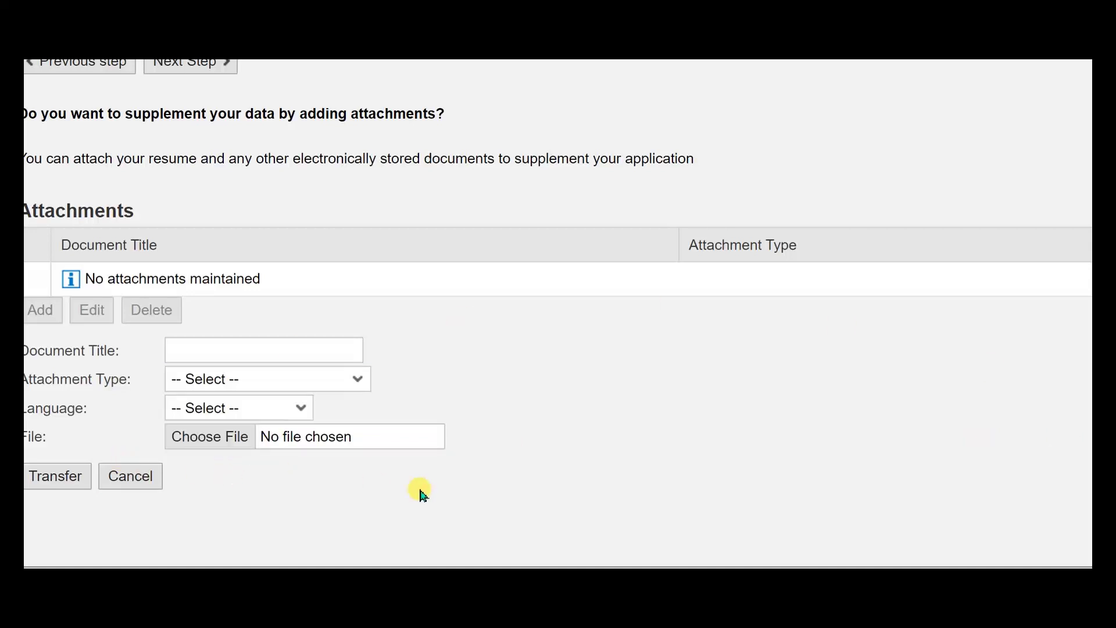
scroll(414, 475, "up", 3)
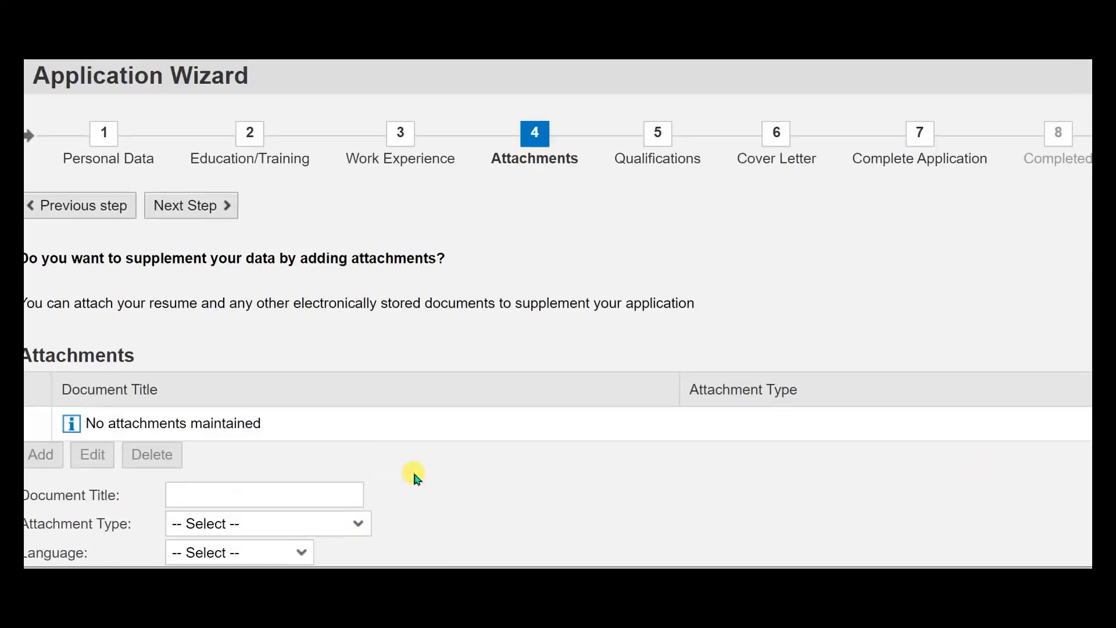
- Open the Qualifications section and examine the Chemical qualifications offered for adding, closing the list without selecting any
left_click(656, 154)
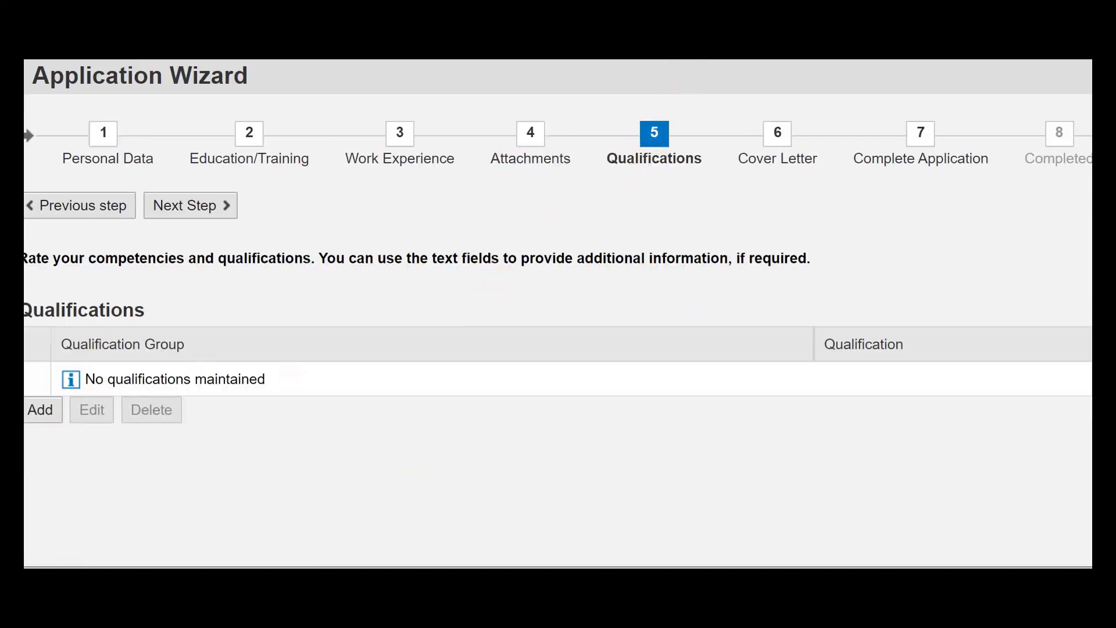
left_click(50, 421)
scroll(805, 381, "down", 3)
scroll(837, 420, "down", 5)
scroll(809, 378, "up", 6)
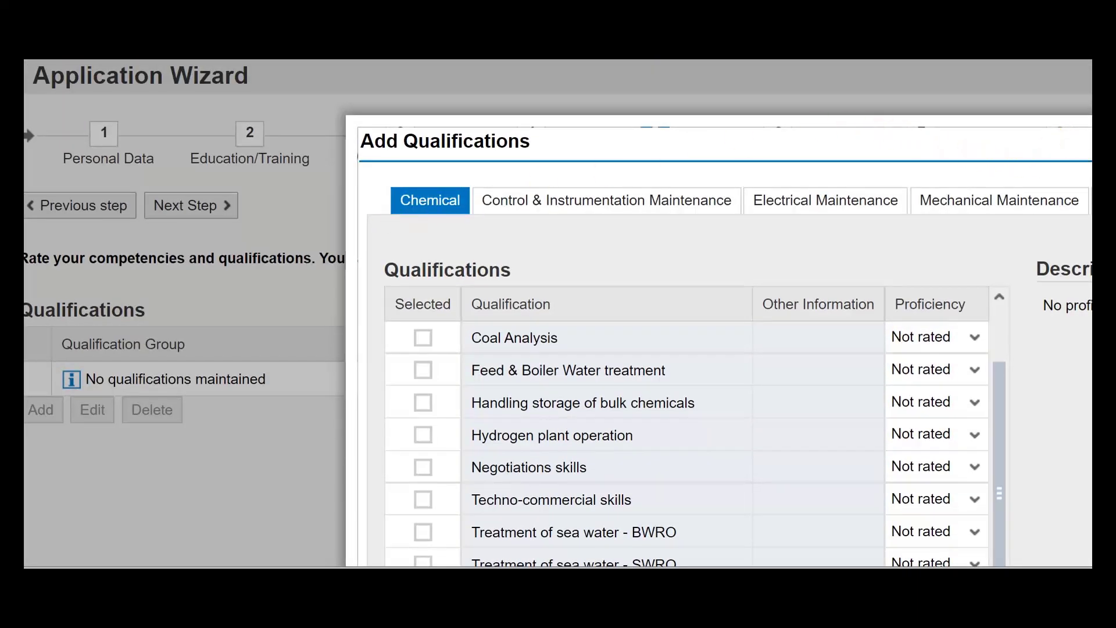
key("Escape")
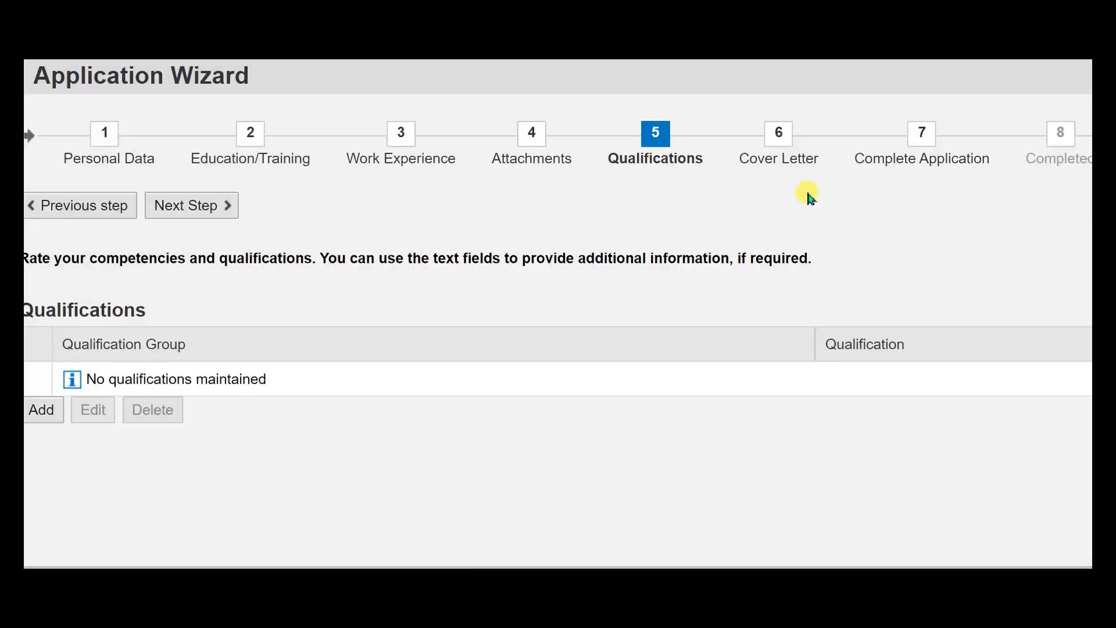
- Open the Cover Letter section and examine the Application Source Type options, the other source fields and the cover letter box
left_click(782, 152)
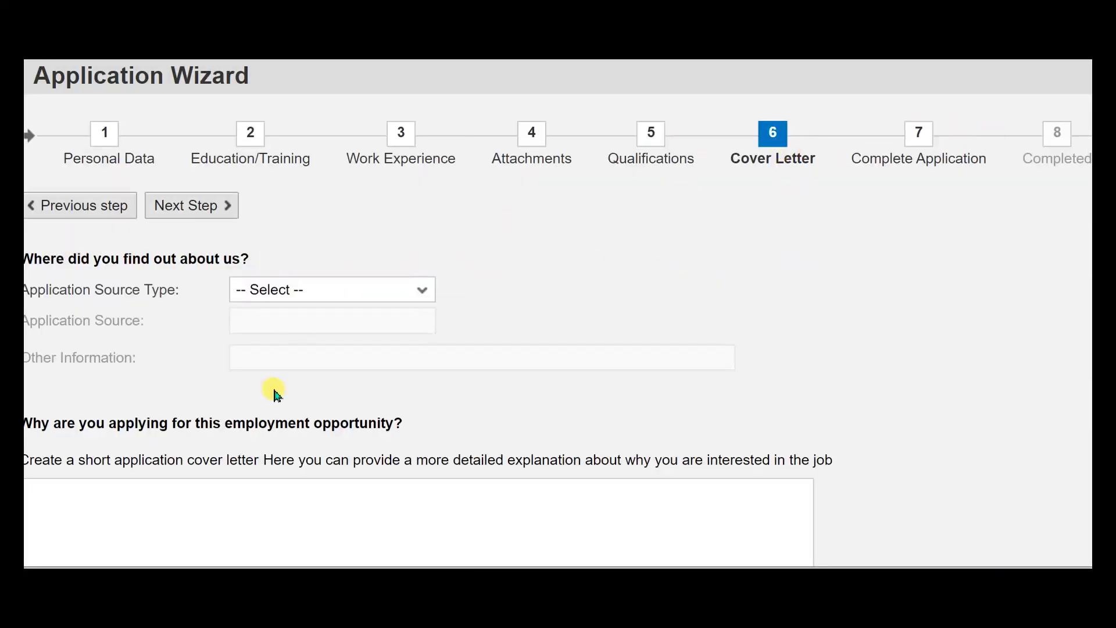
scroll(253, 438, "down", 3)
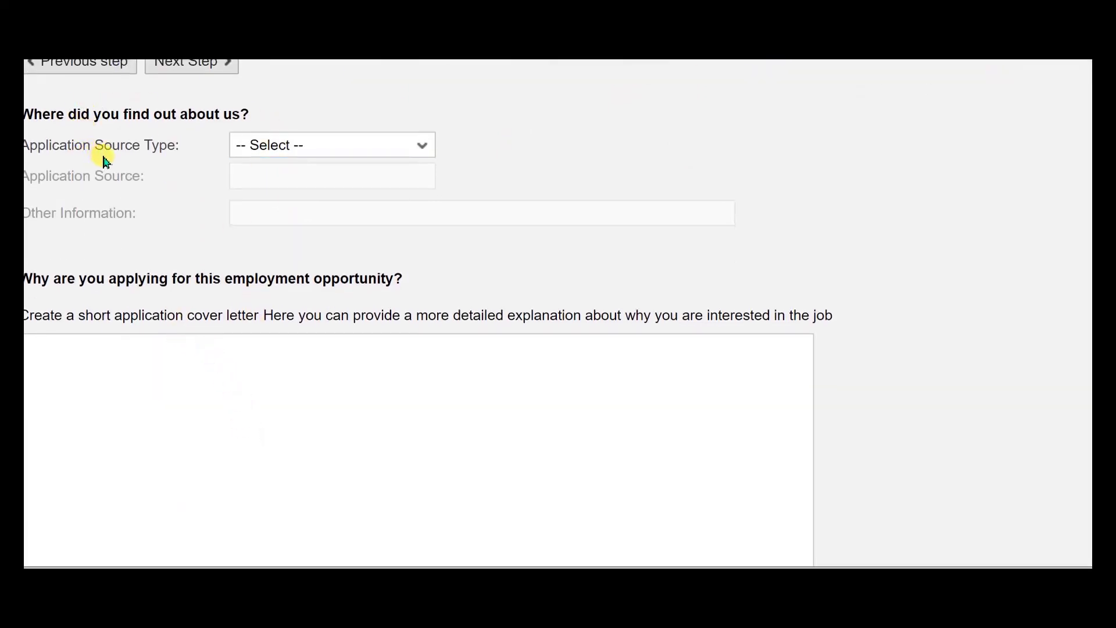
left_click(422, 147)
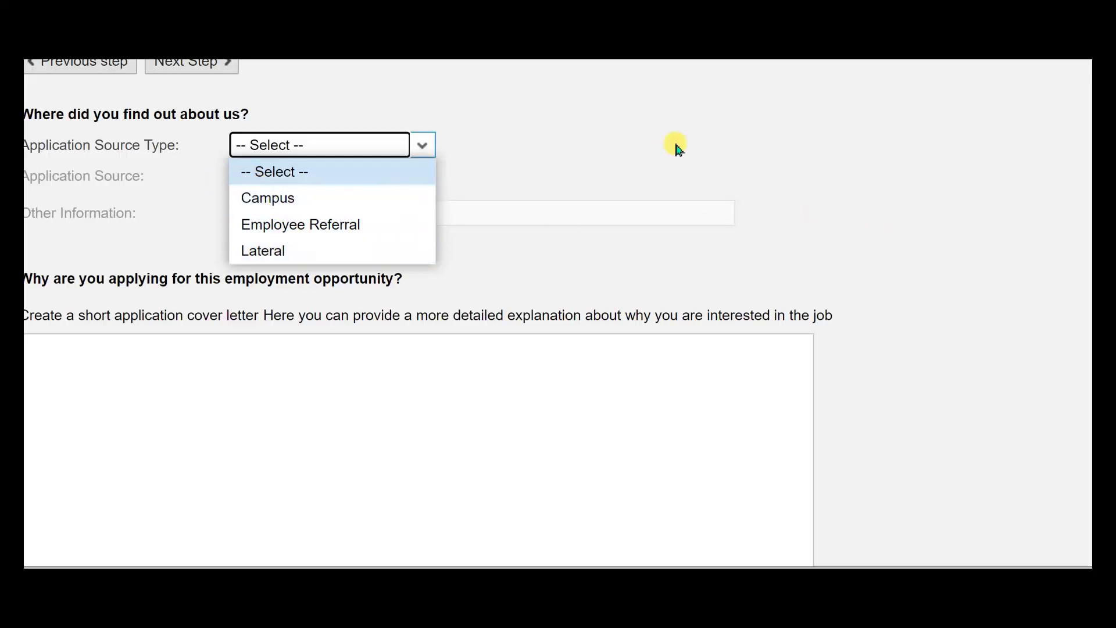
left_click(707, 120)
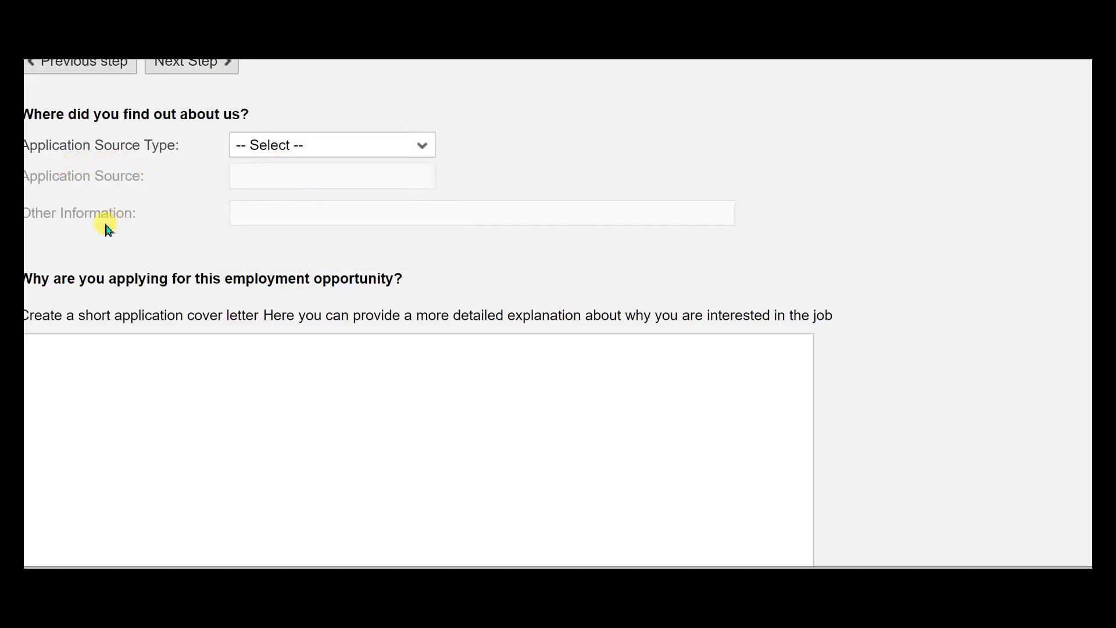
left_click(269, 177)
left_click(289, 211)
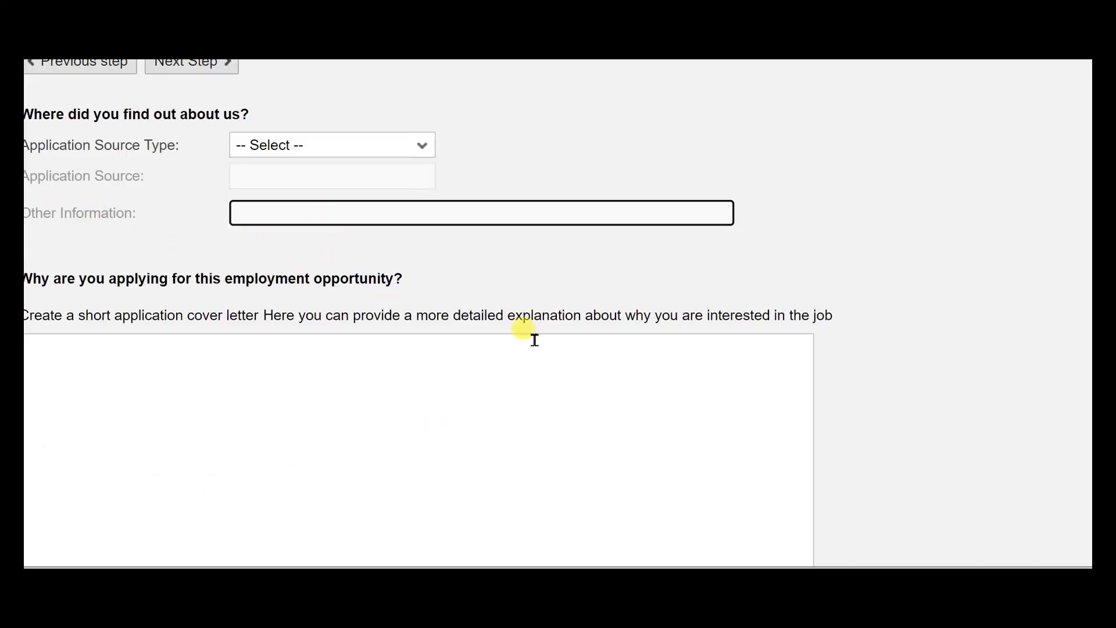
scroll(357, 368, "down", 3)
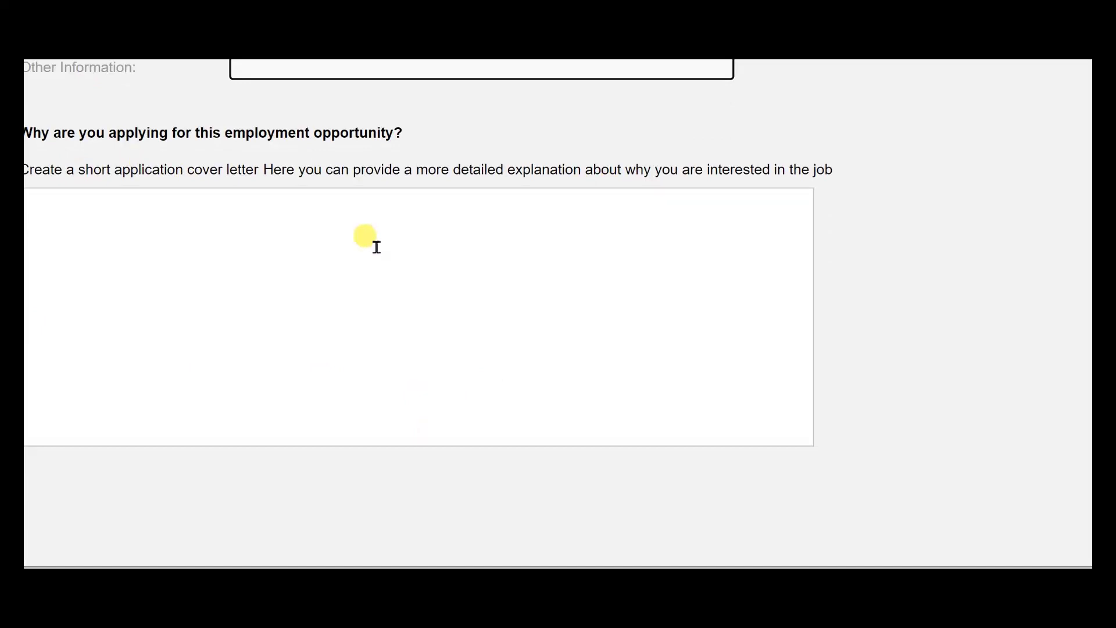
scroll(308, 349, "up", 5)
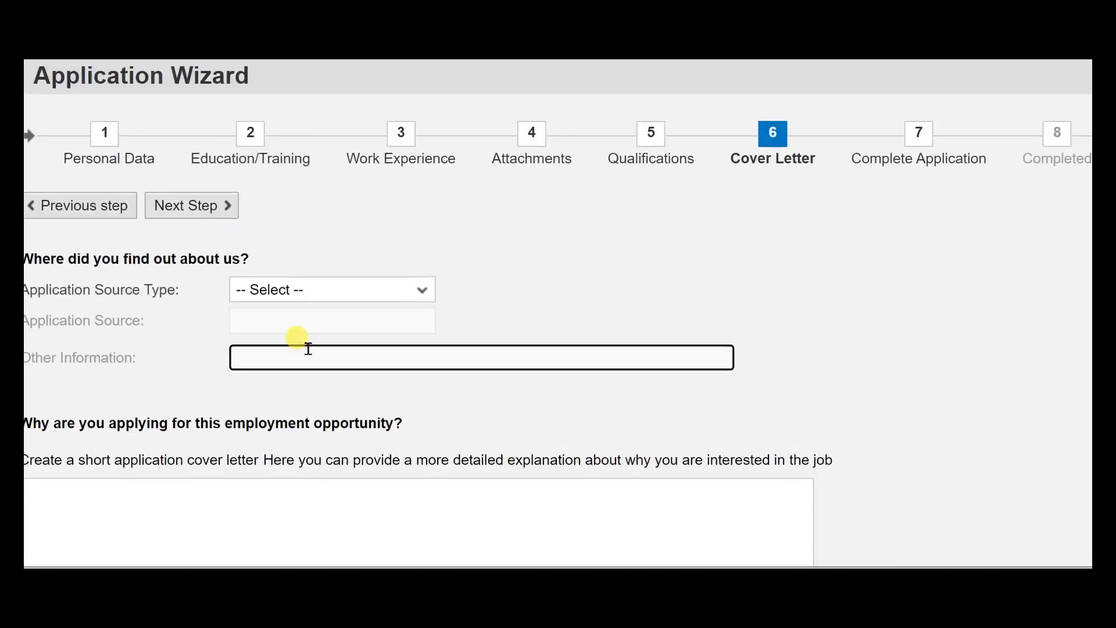
- Proceed to the Complete Application section and look over its declarations, the embedded Form.pdf and the attachments list
left_click(943, 152)
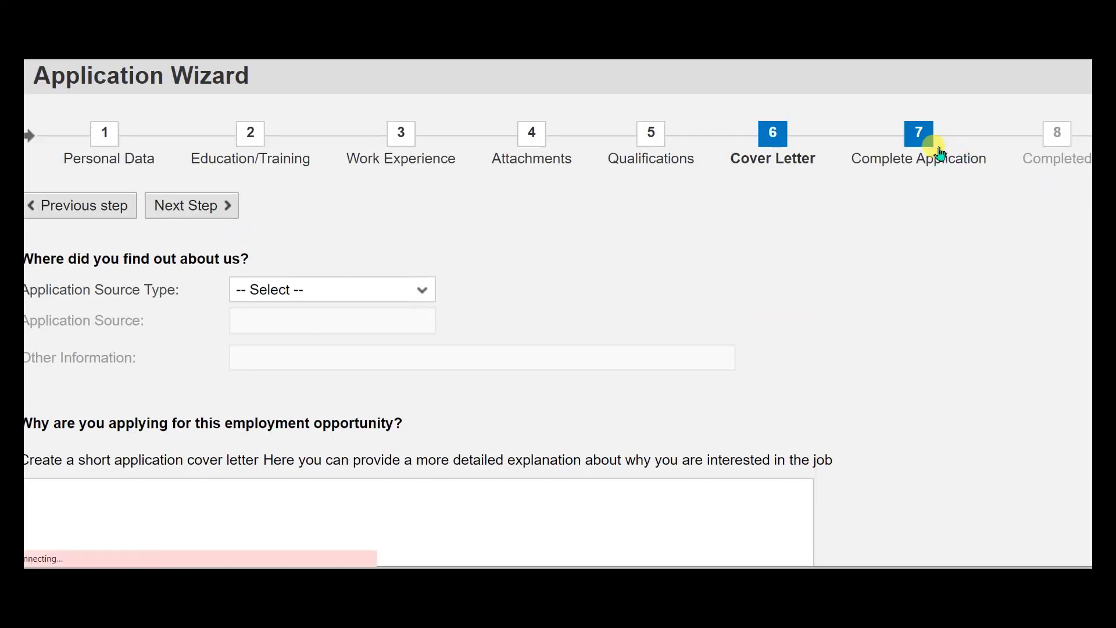
scroll(588, 334, "down", 3)
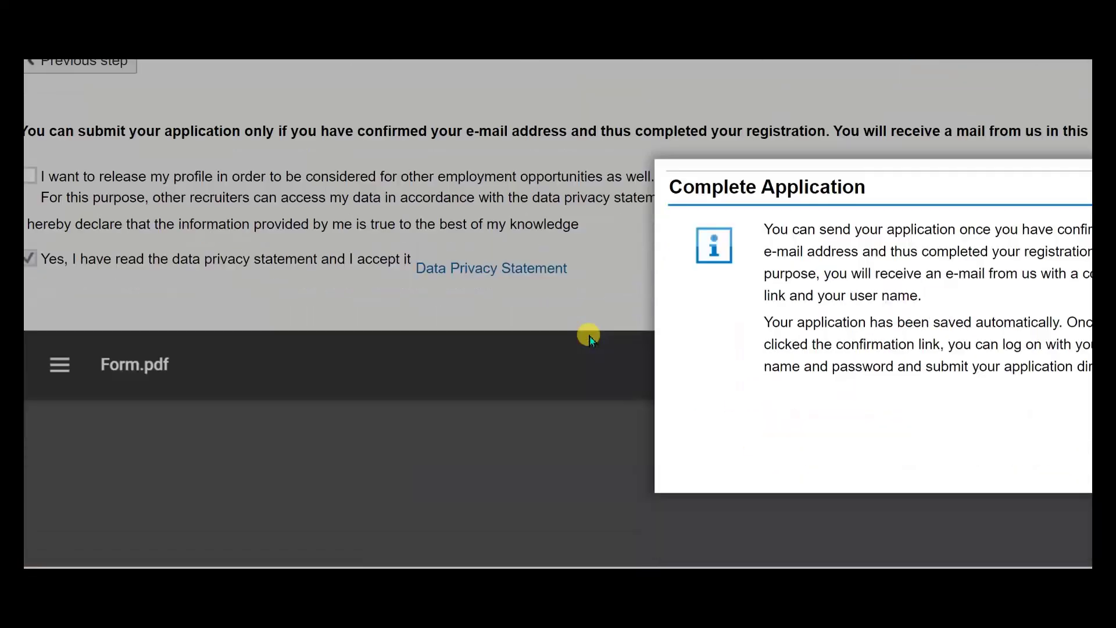
scroll(146, 229, "down", 10)
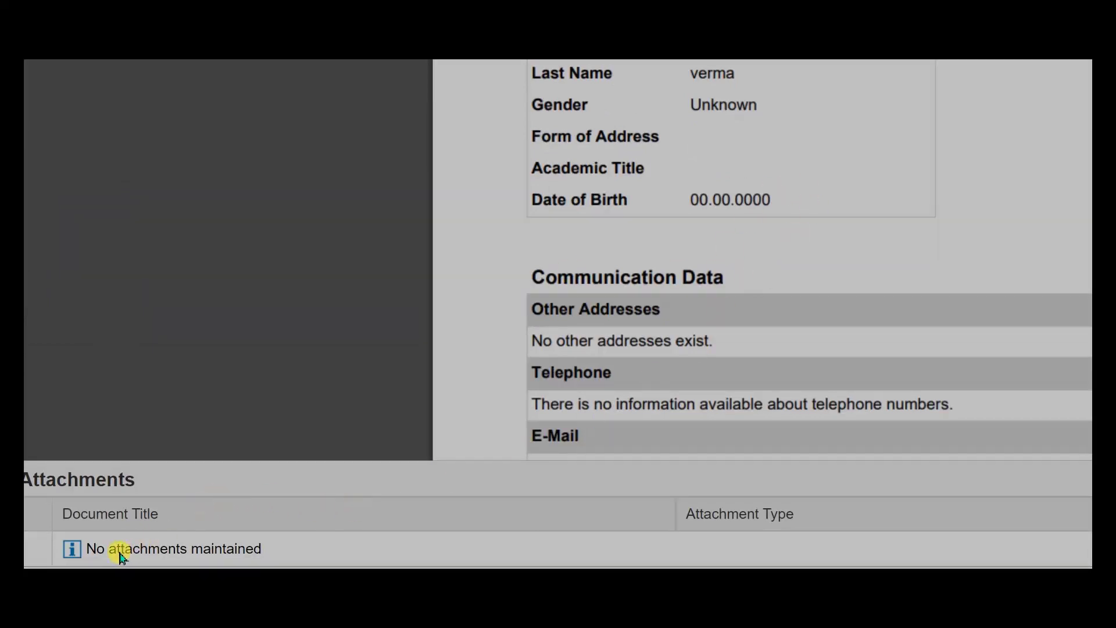
scroll(266, 436, "up", 4)
scroll(266, 436, "down", 4)
scroll(275, 431, "up", 6)
scroll(277, 433, "up", 5)
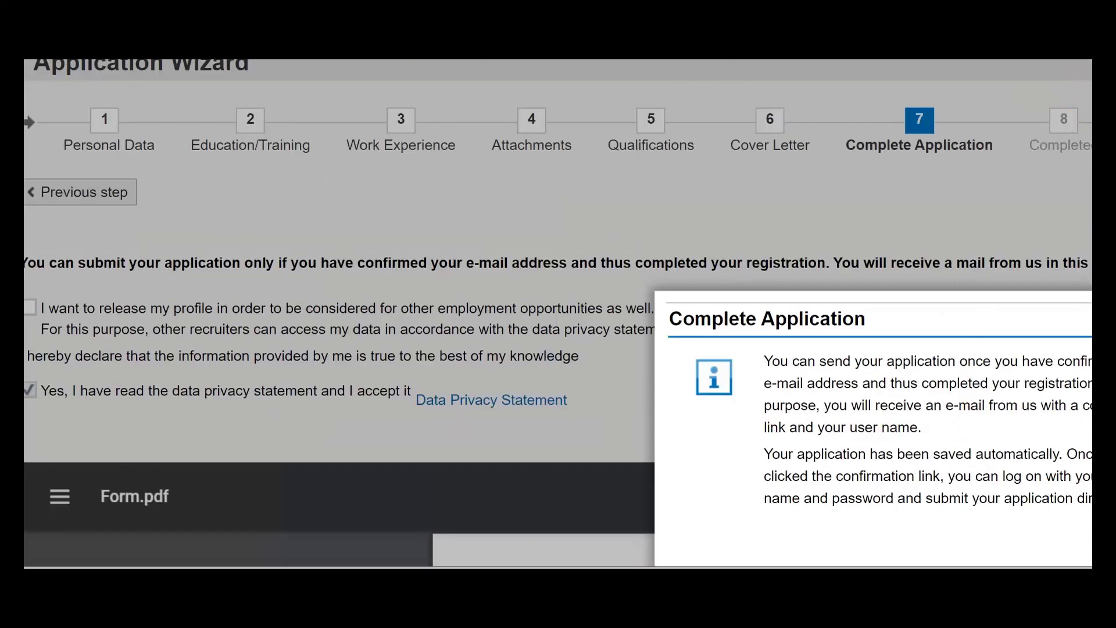
- Examine the Data Overview in Form.pdf from the personal data through work experience, education, qualifications and applications to the attachments
scroll(636, 92, "down", 7)
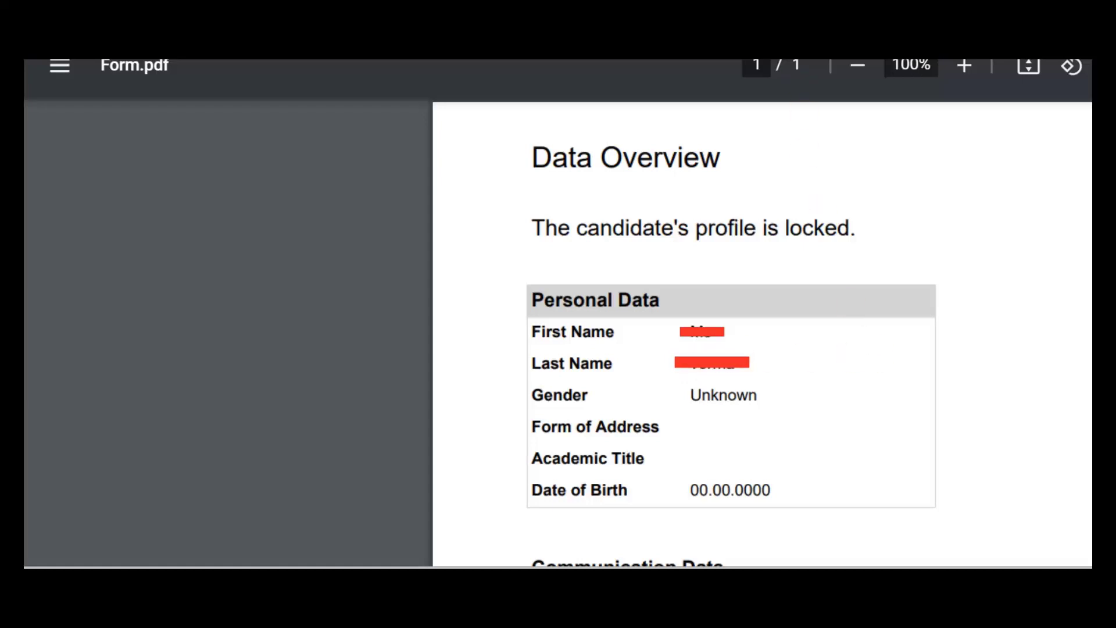
scroll(712, 192, "down", 10)
scroll(710, 189, "down", 4)
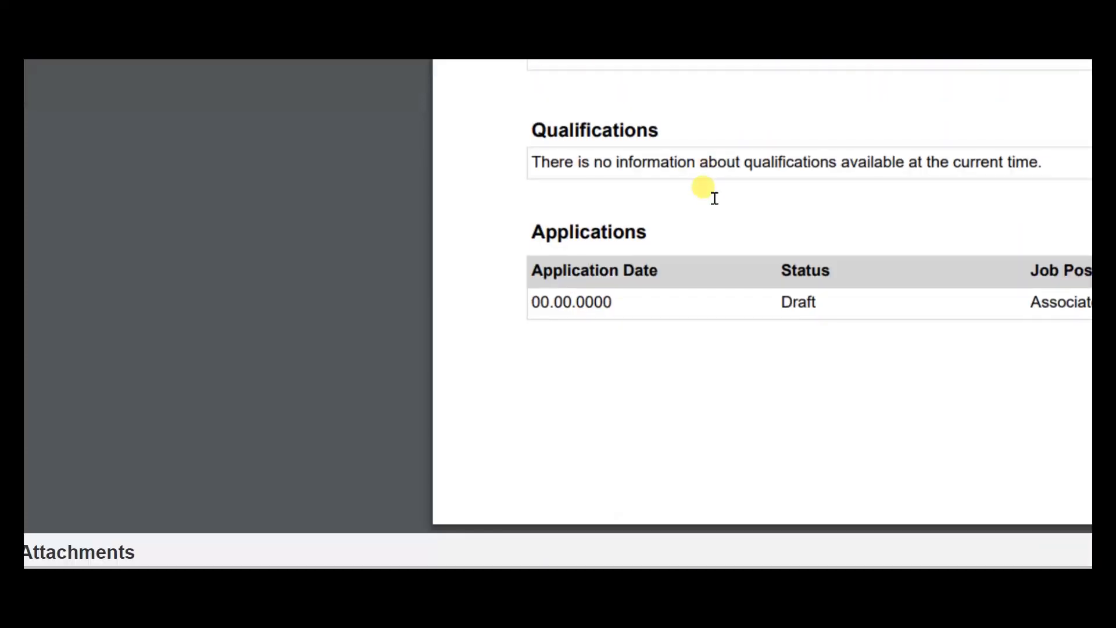
scroll(712, 196, "up", 5)
scroll(713, 195, "down", 5)
scroll(773, 304, "up", 5)
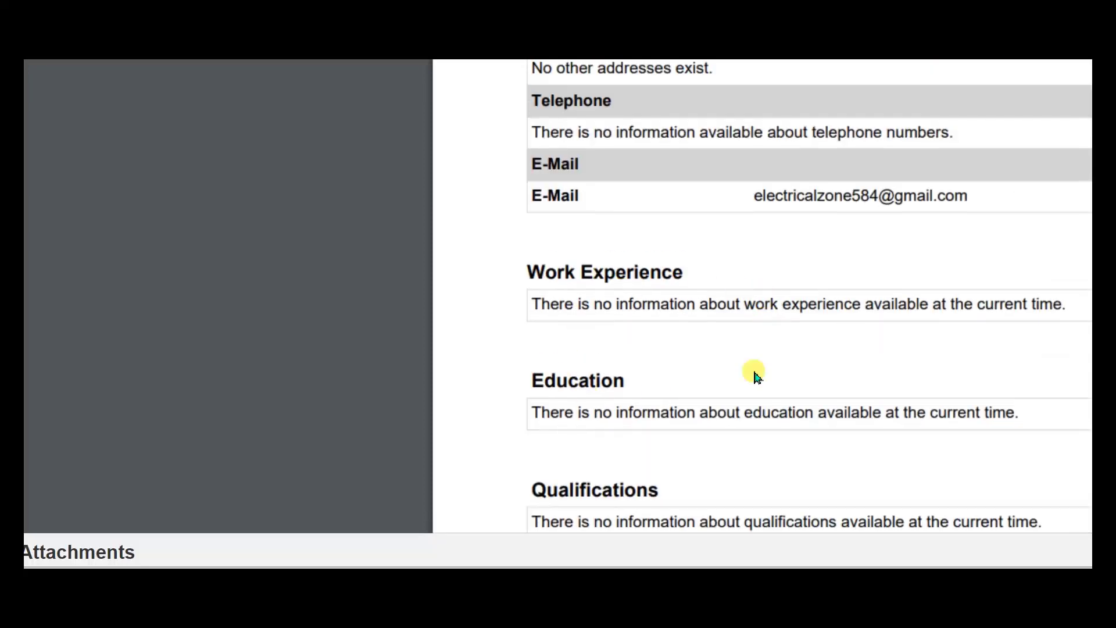
scroll(775, 349, "down", 5)
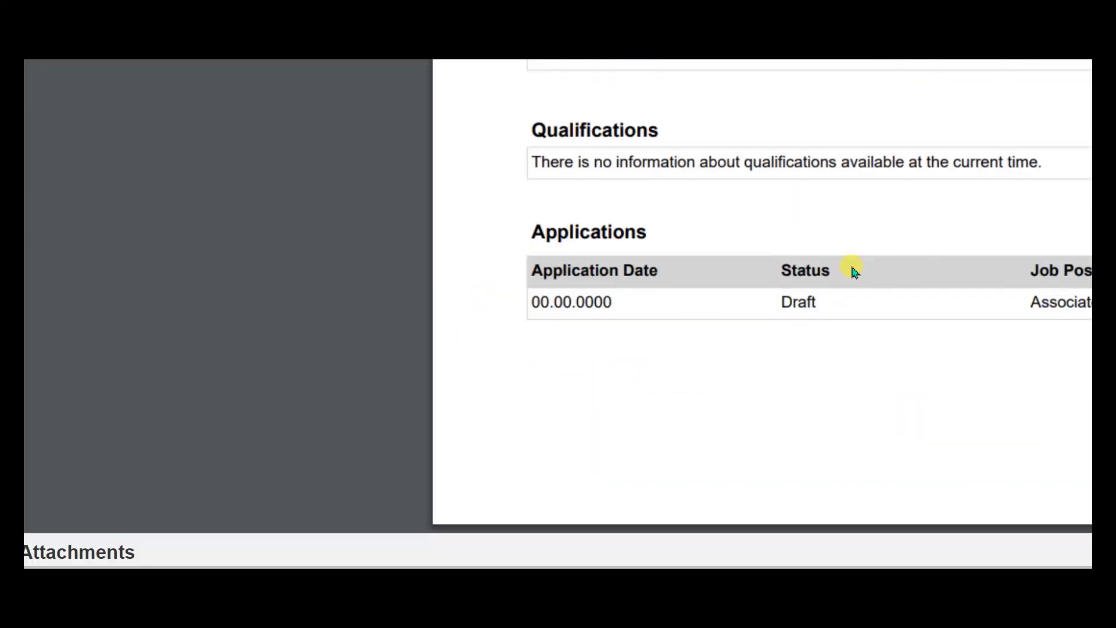
scroll(629, 440, "down", 2)
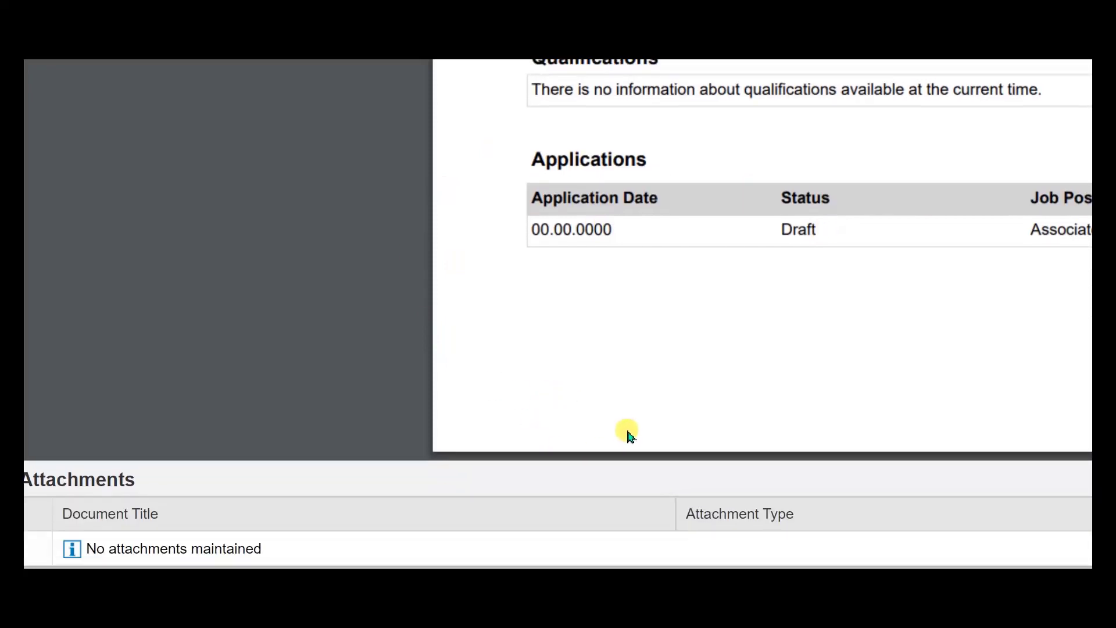